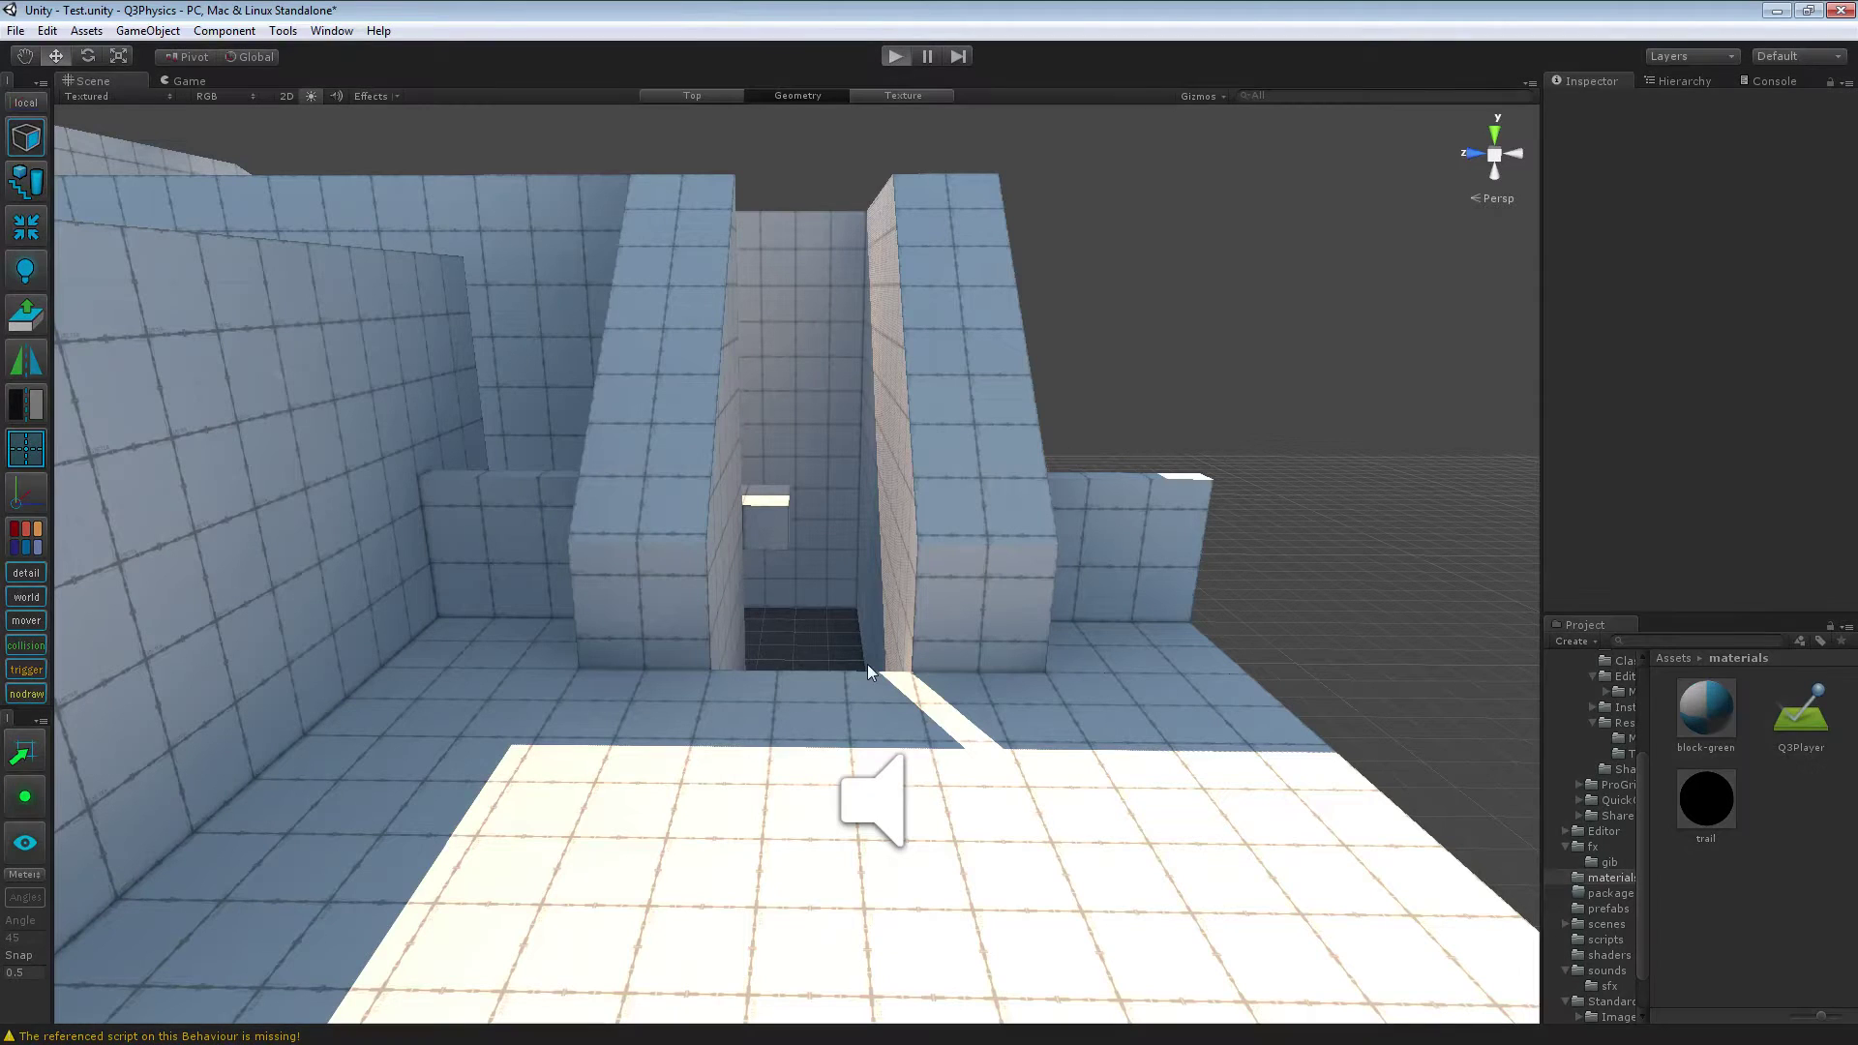
Step: Enter Play mode and take first-person control of the player in the Game view
click(895, 55)
click(895, 55)
click(895, 55)
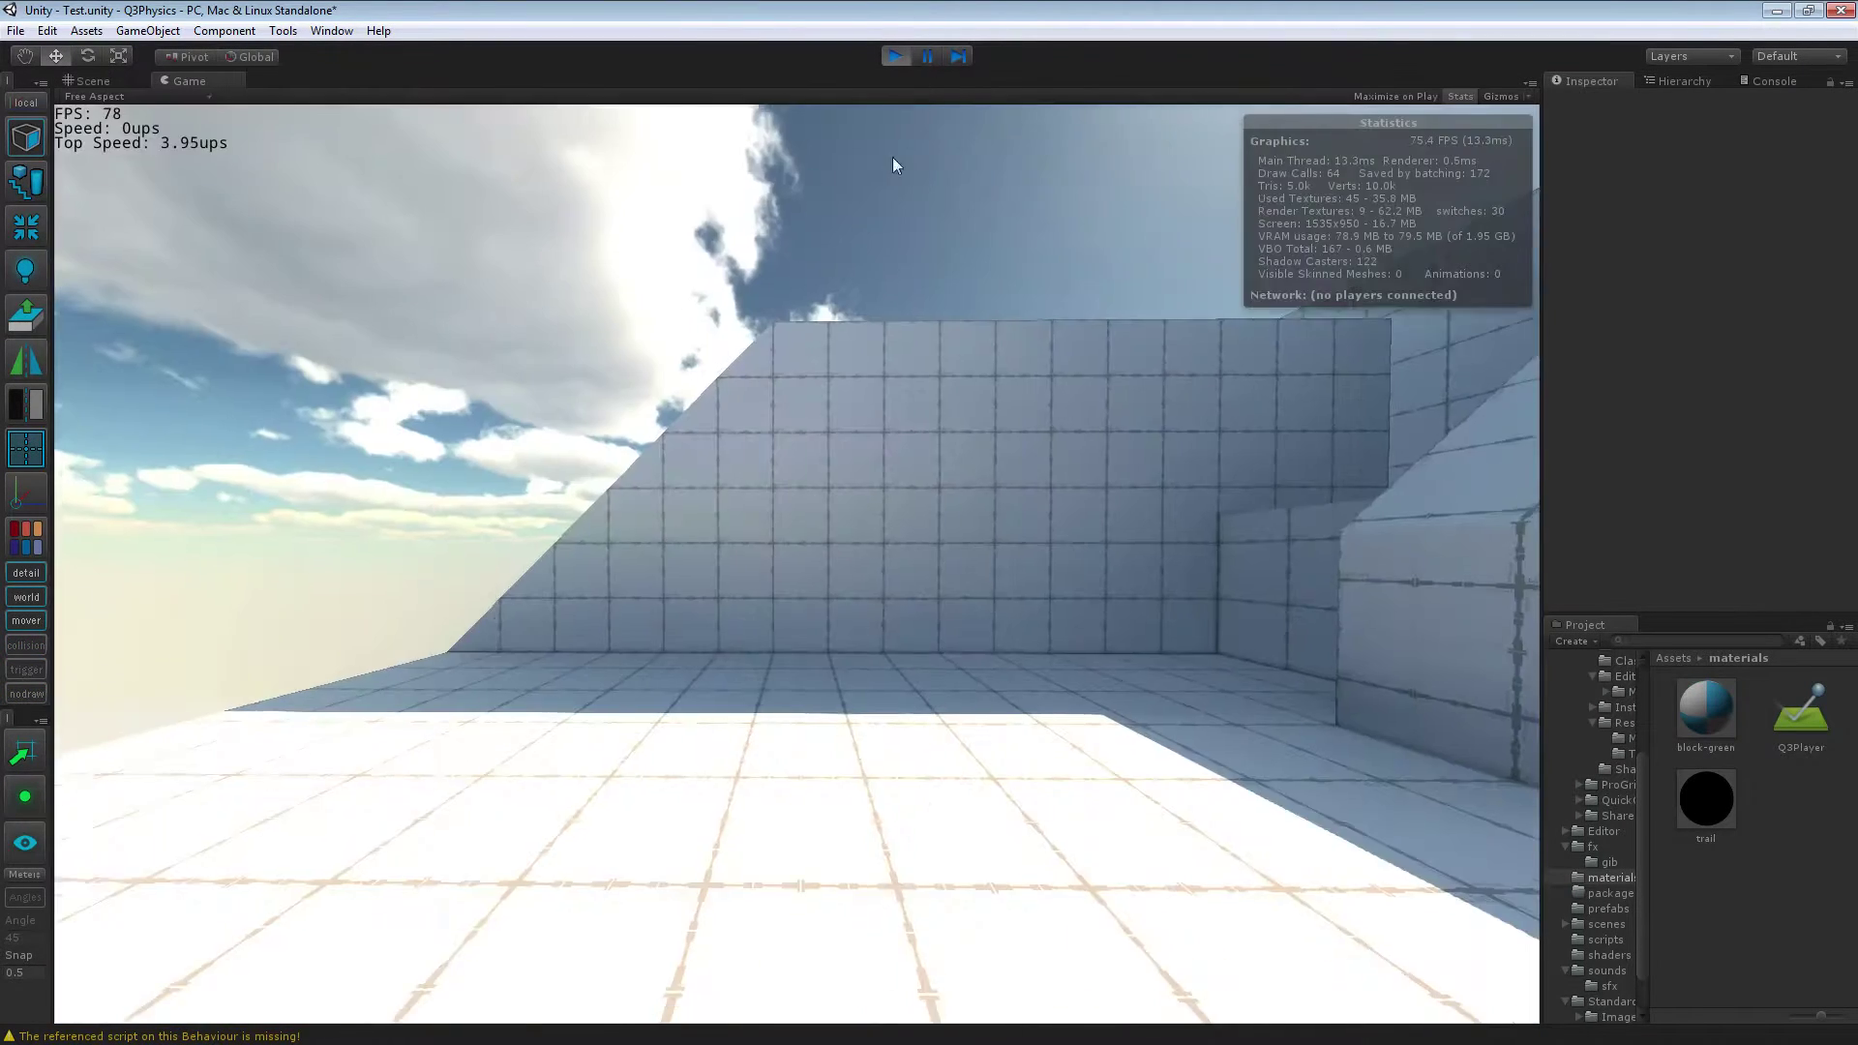
click(892, 165)
Step: Run the player along the corridor toward the wall corner and jump onto the wall
key(w)
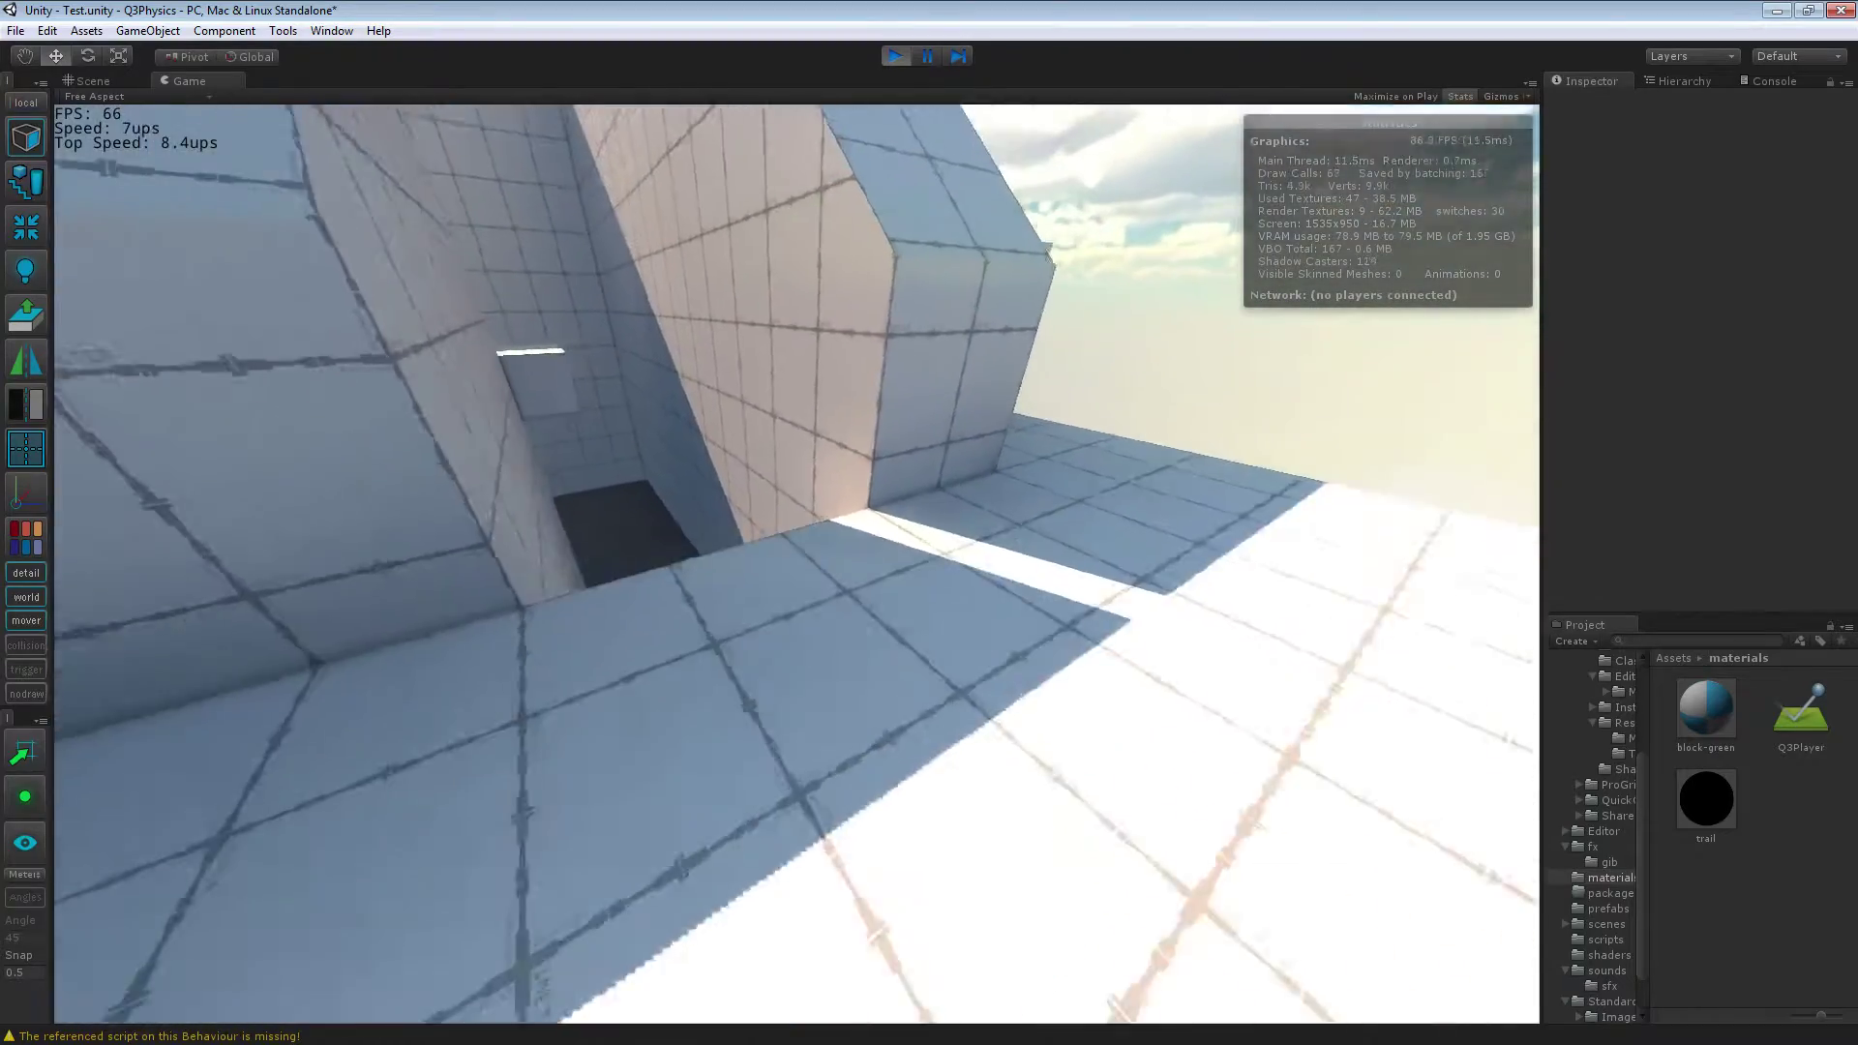
key(s)
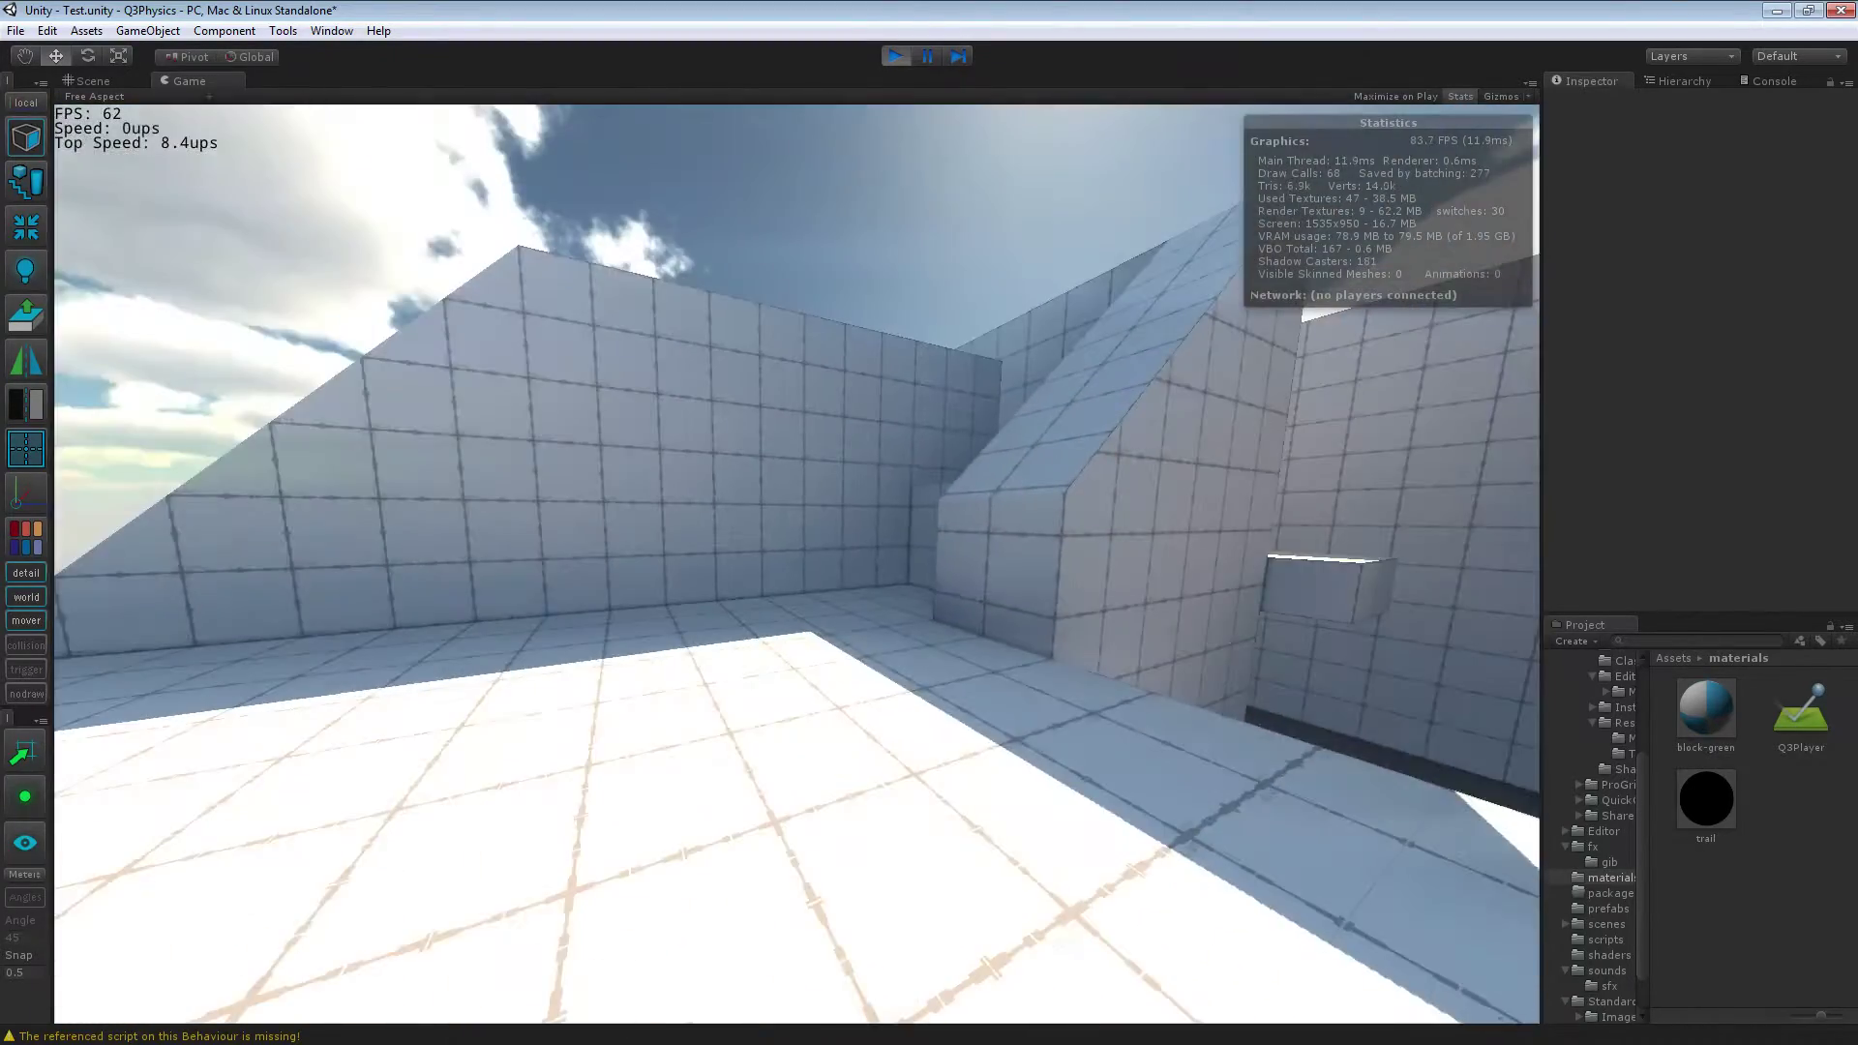
key(w)
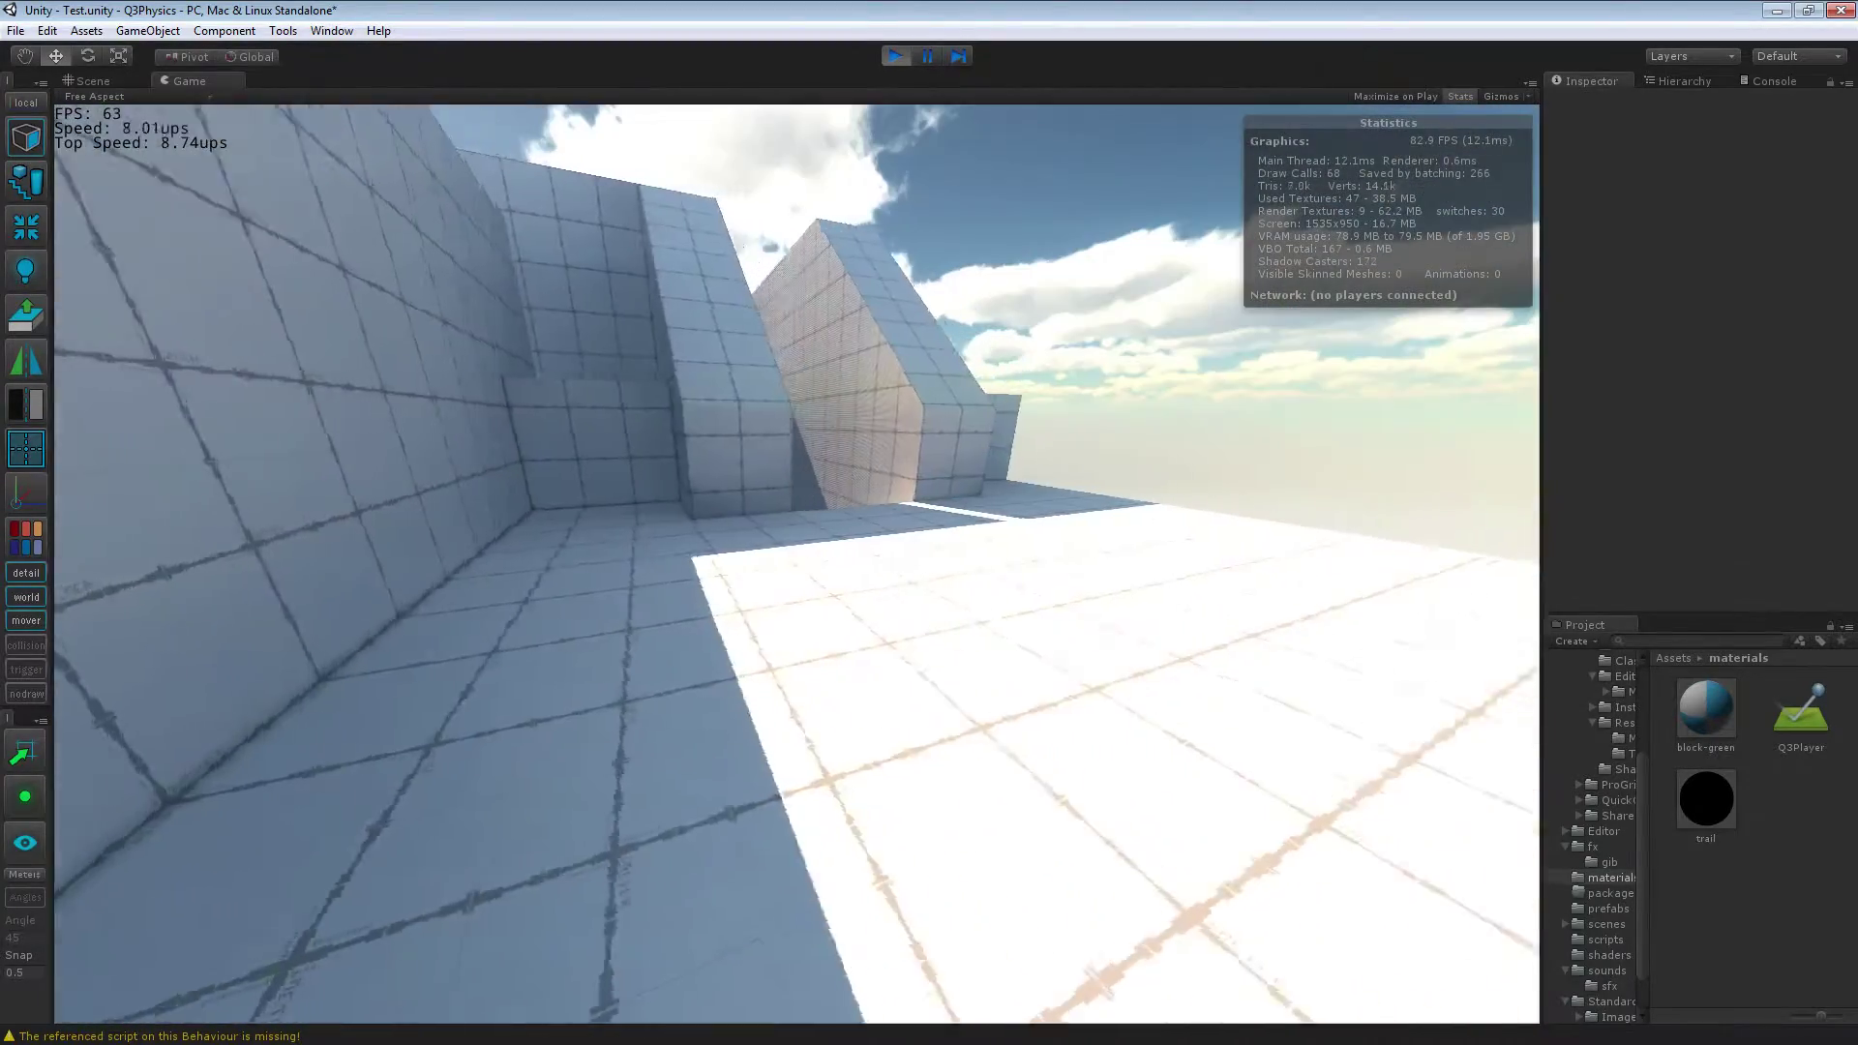
key(w)
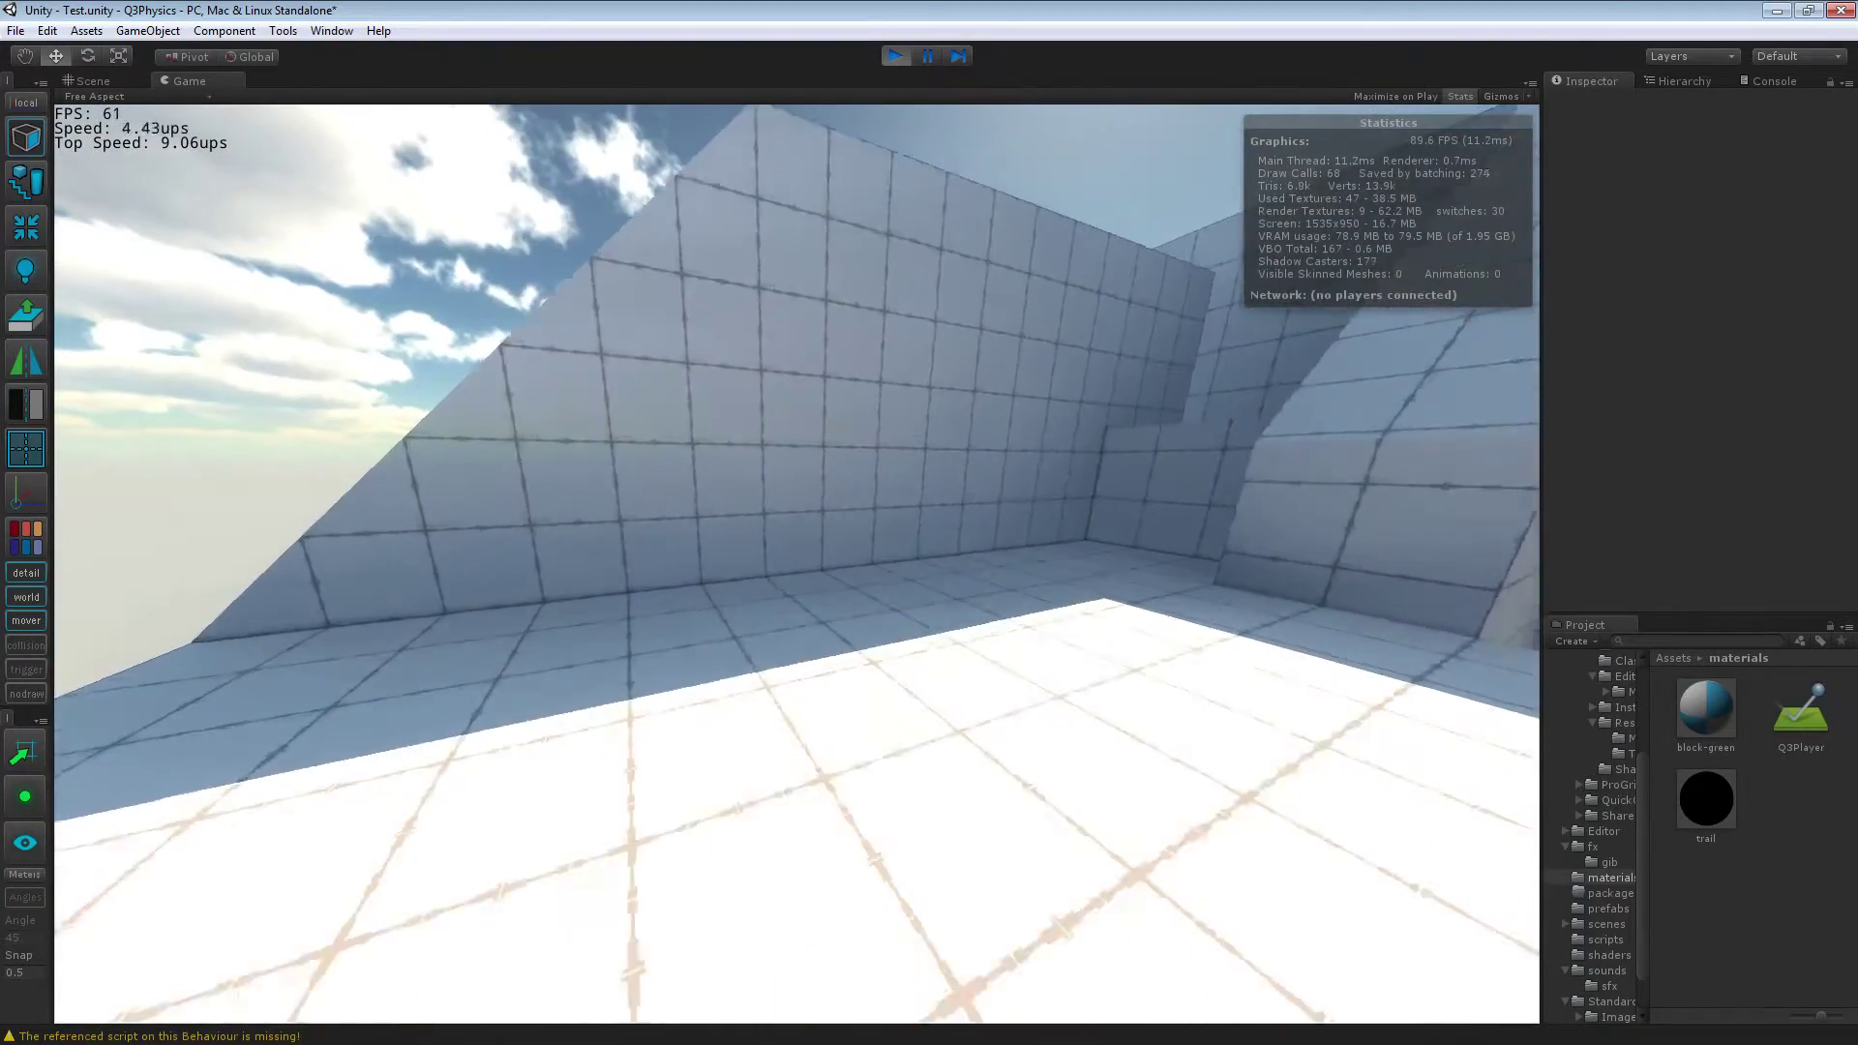
key(space)
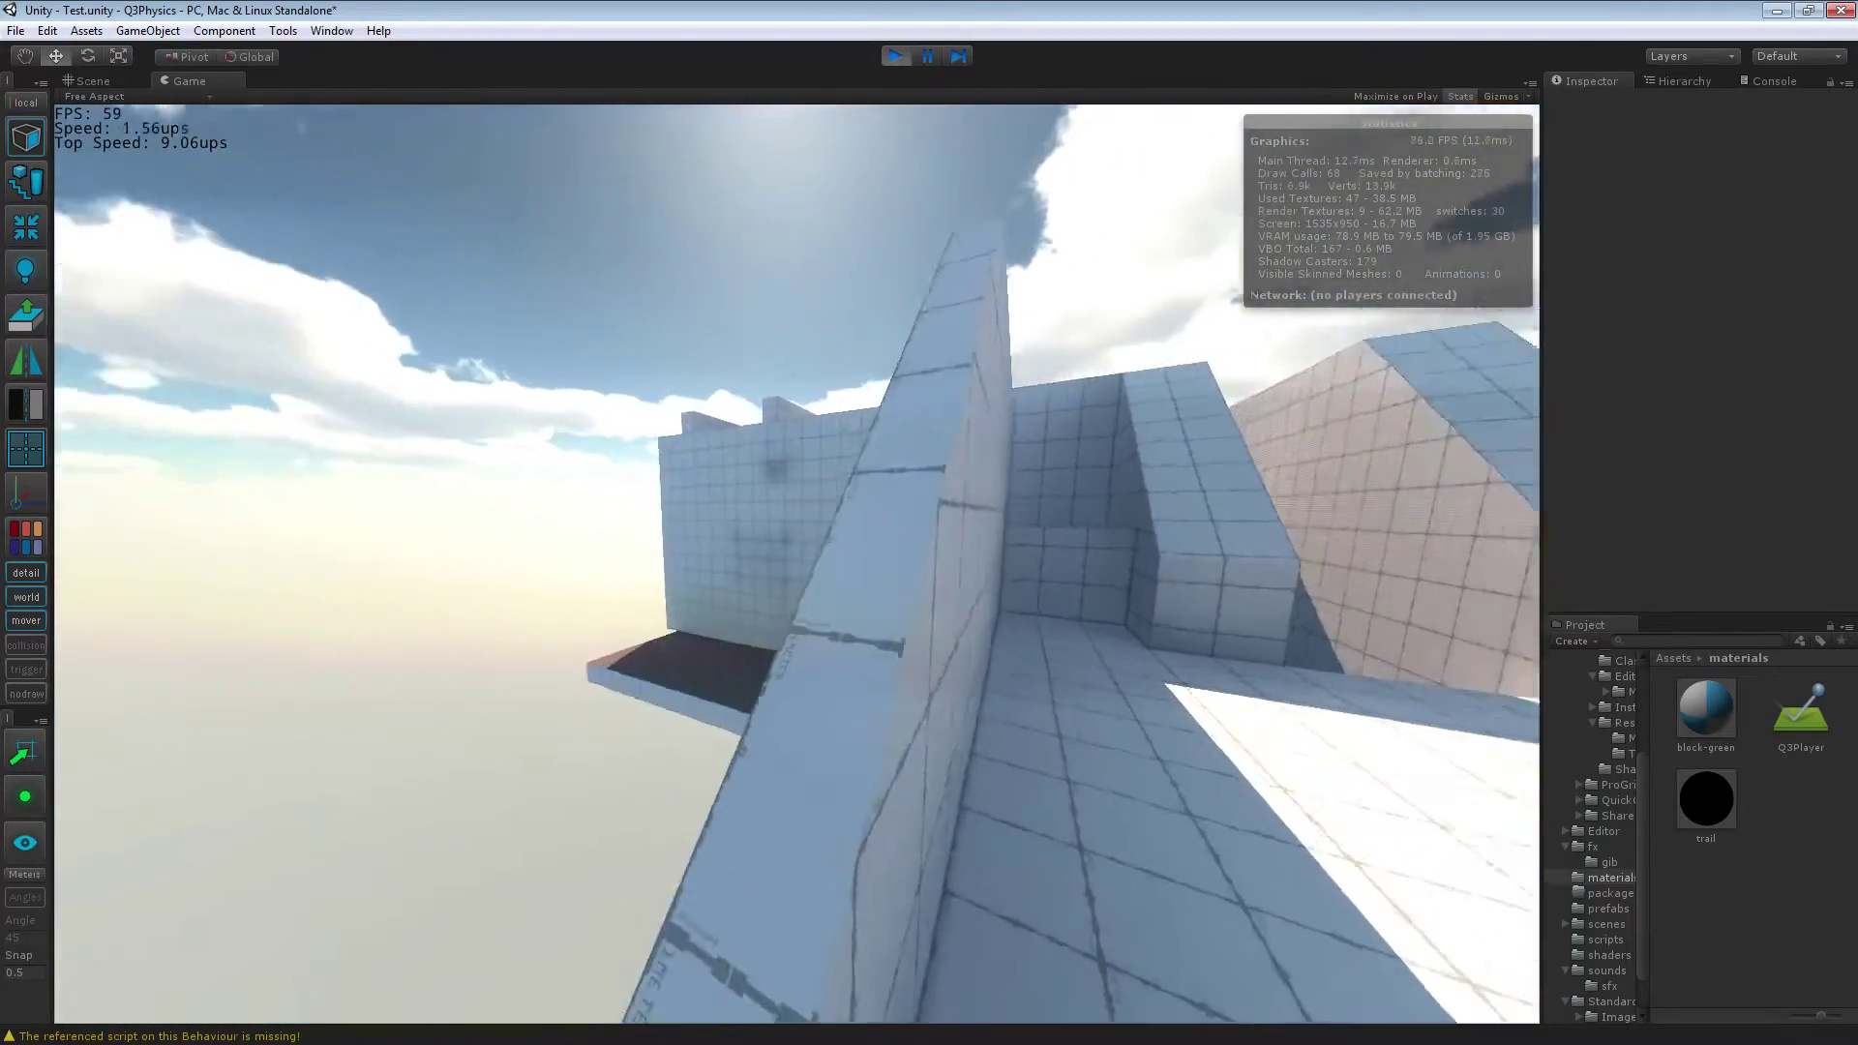
Step: Run at the wall face, fall to a blood-burst death, then respawn and run across the floor
key(w)
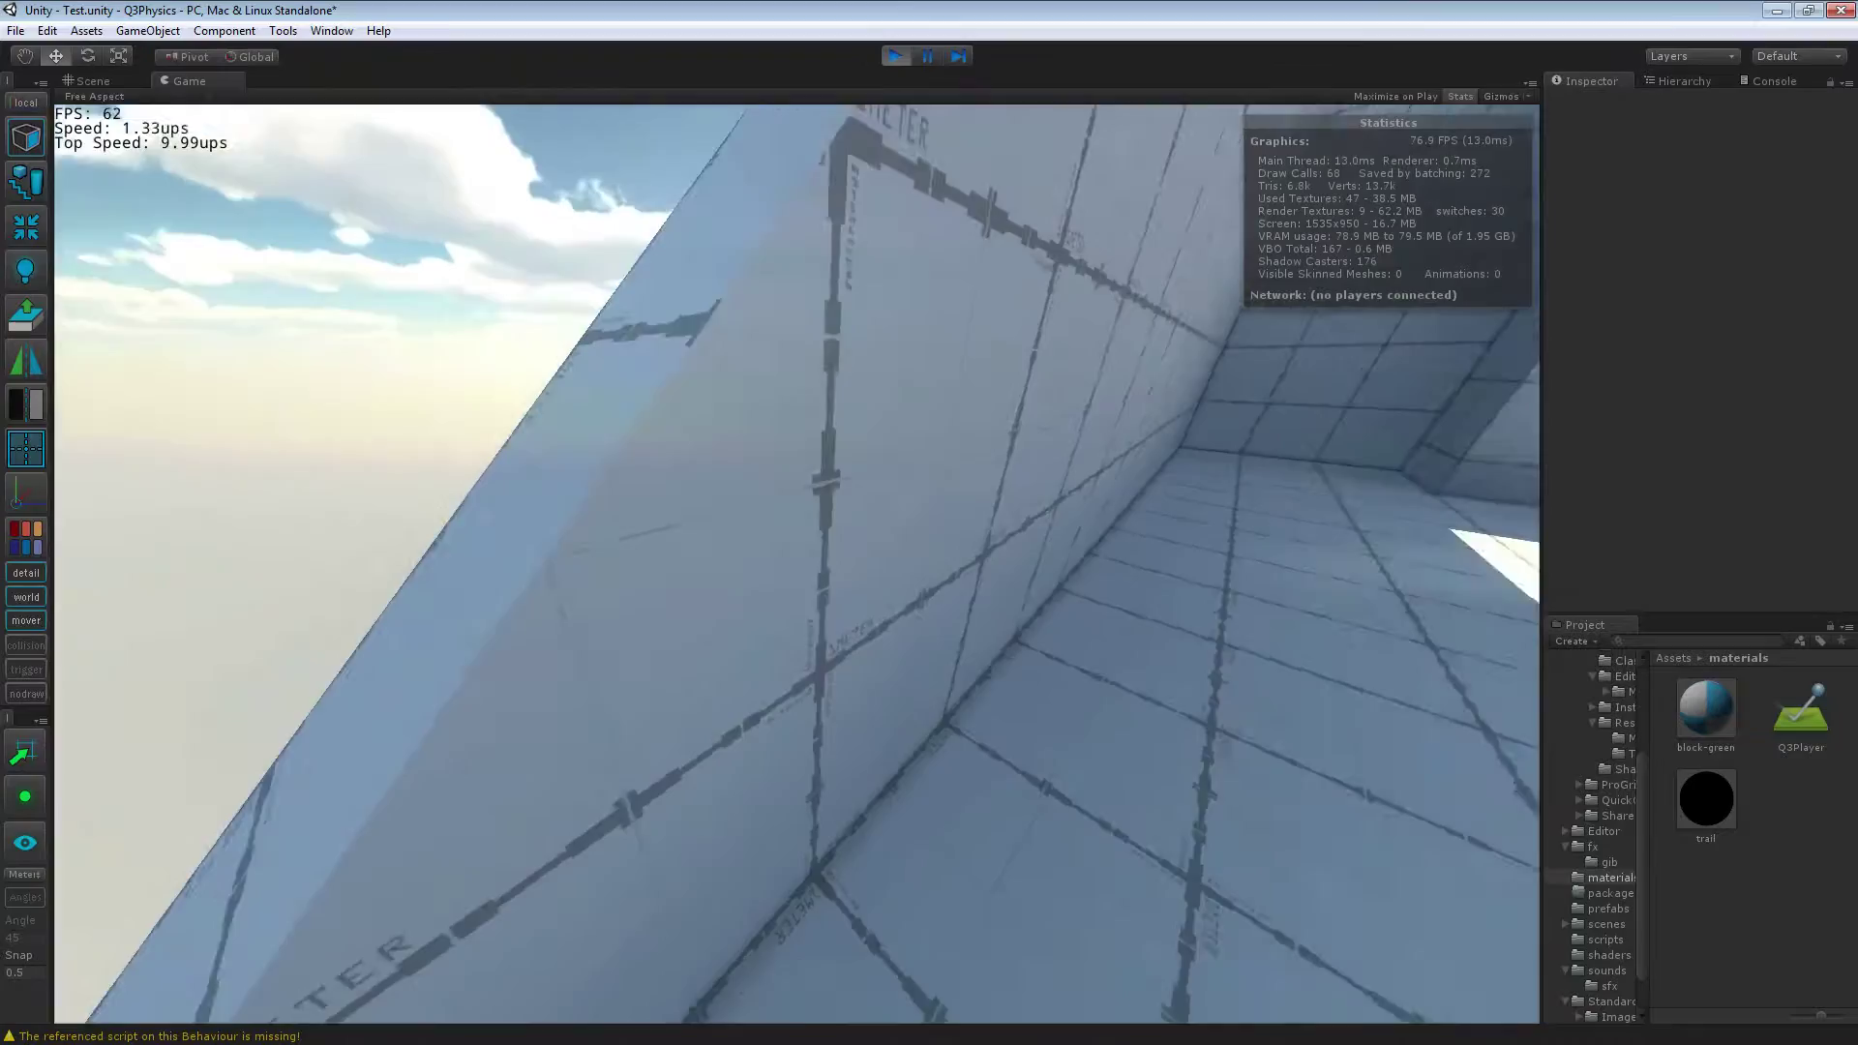
key(w)
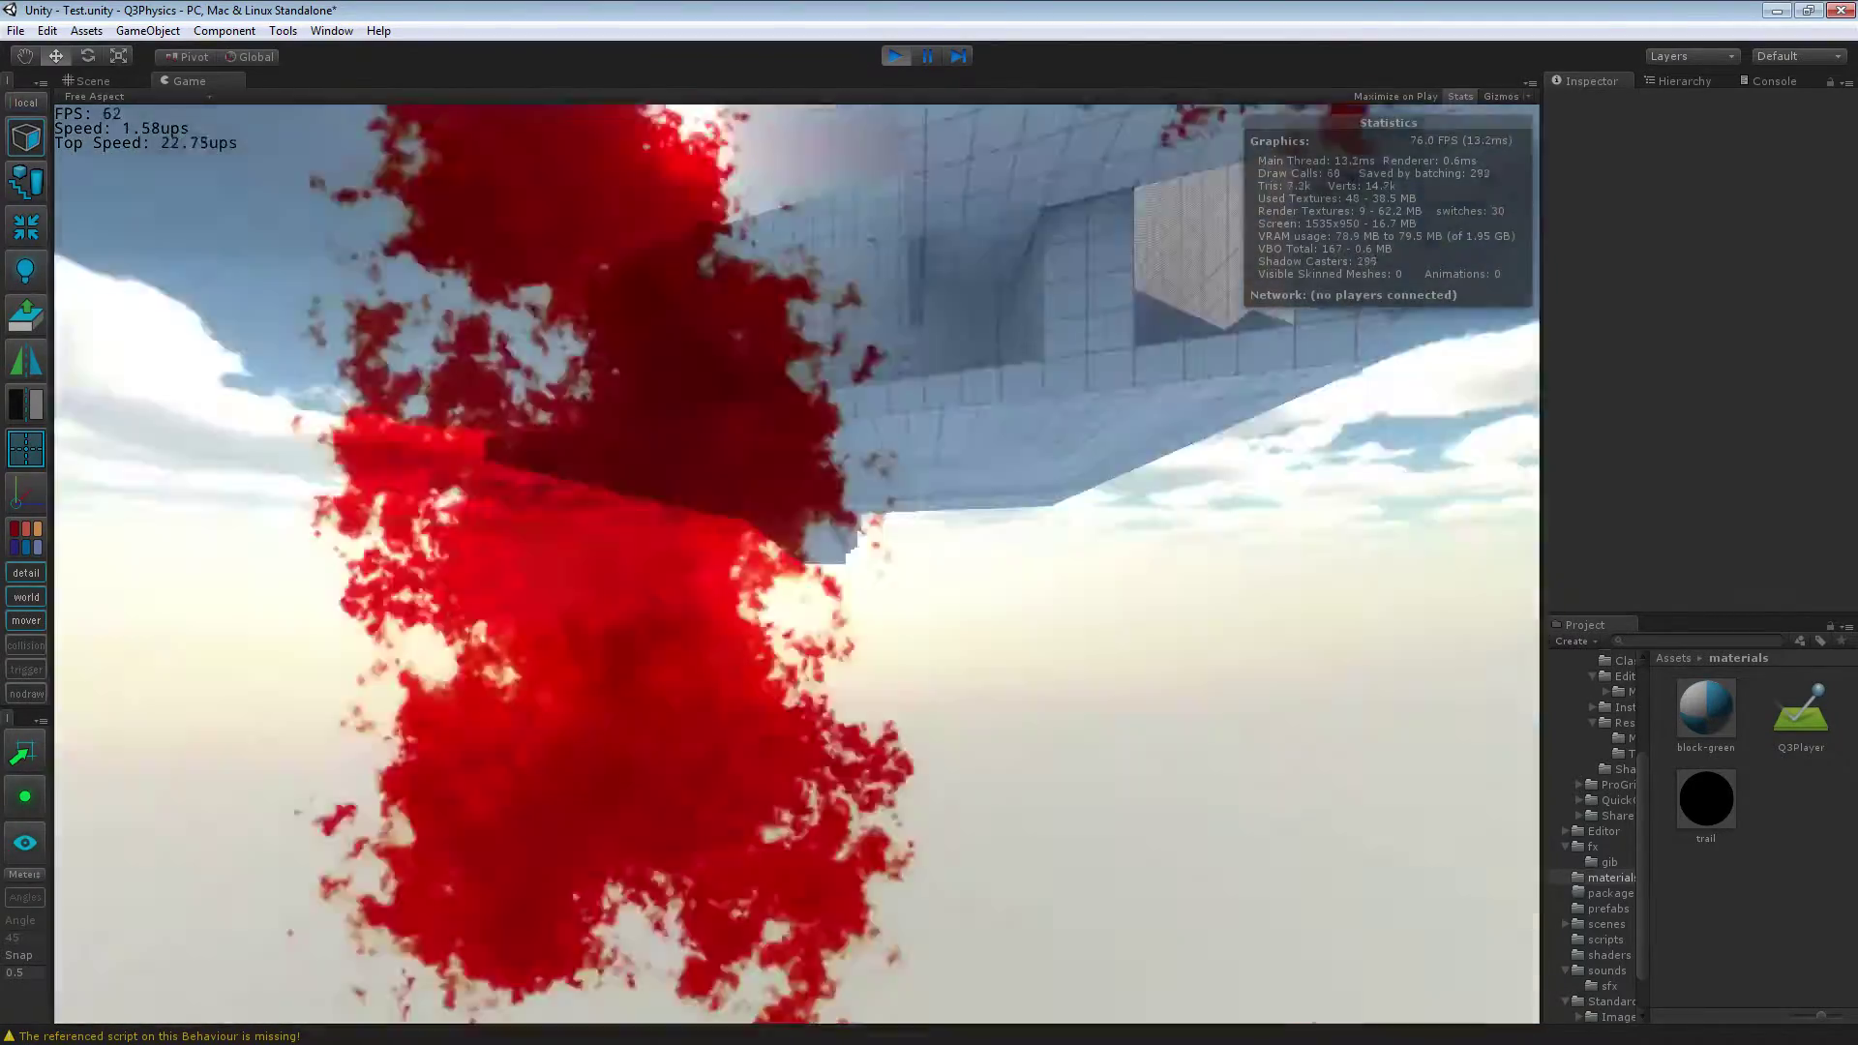
key(w)
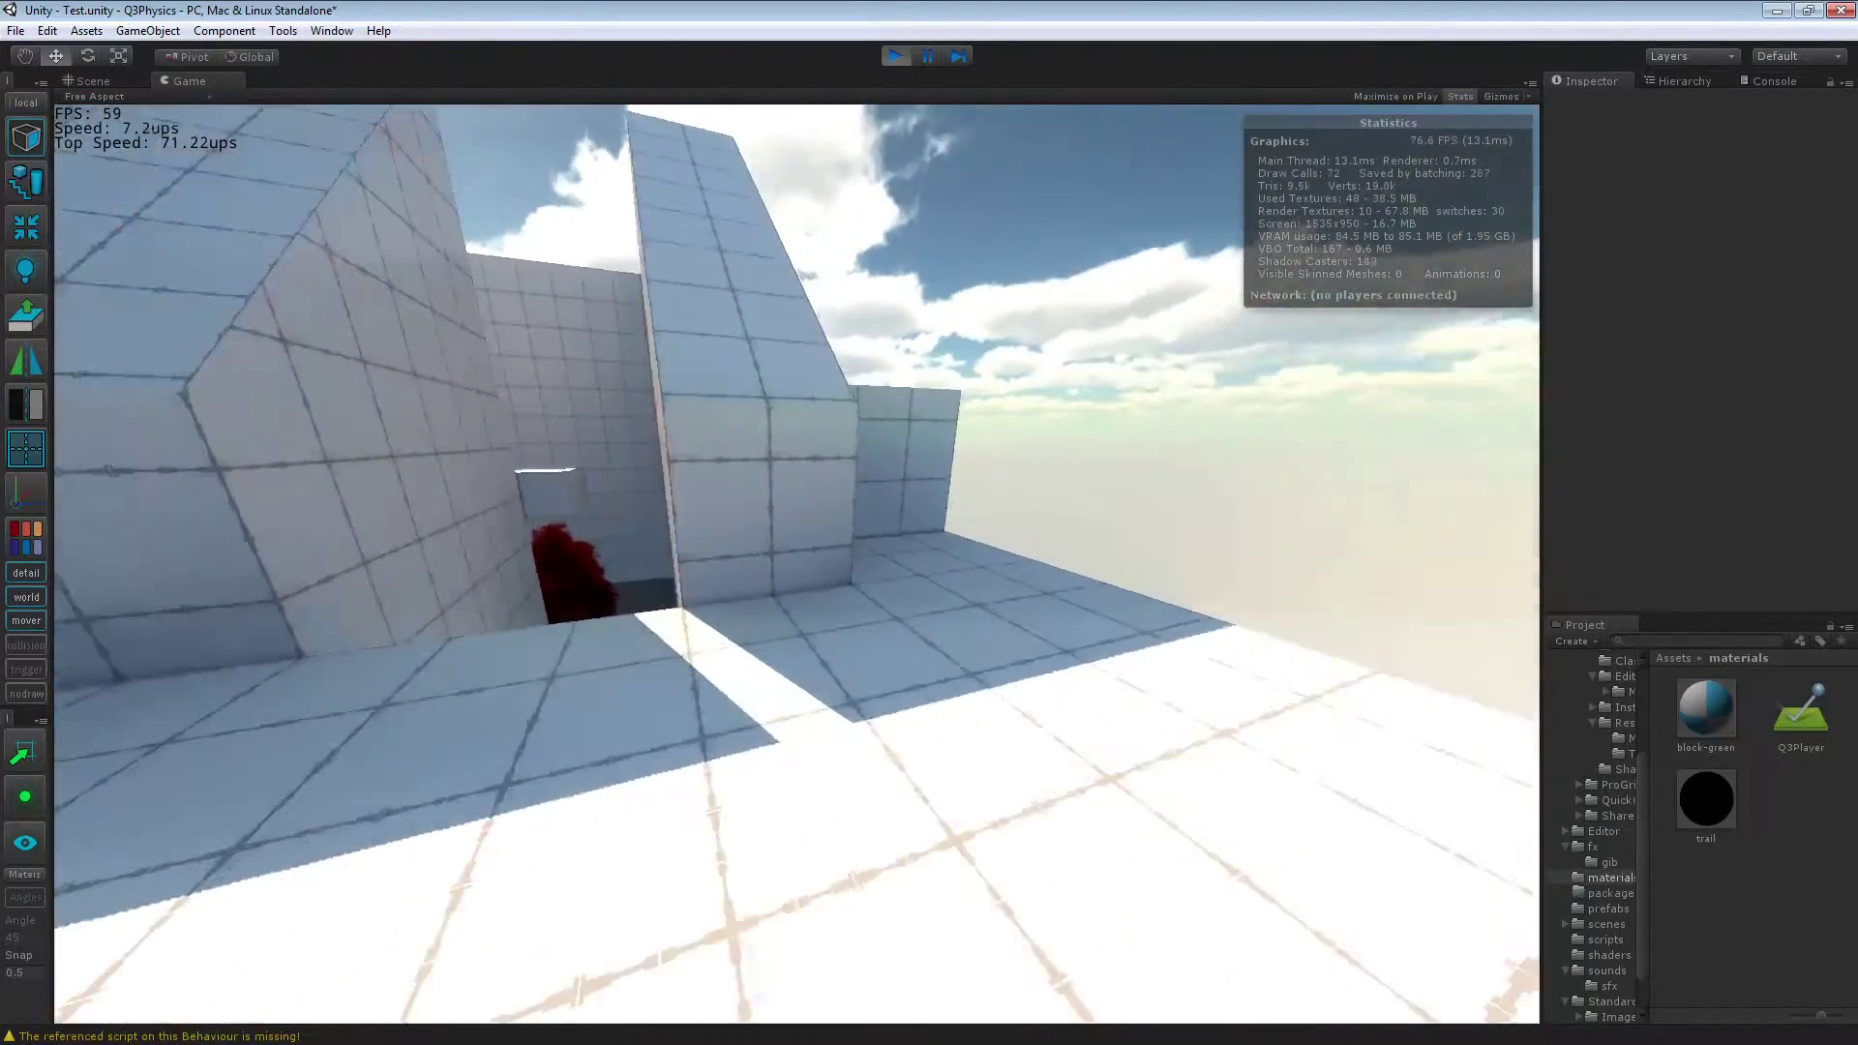
Step: Speed through the corridors and up the ramp, launch into open sky, then crash and respawn
key(w)
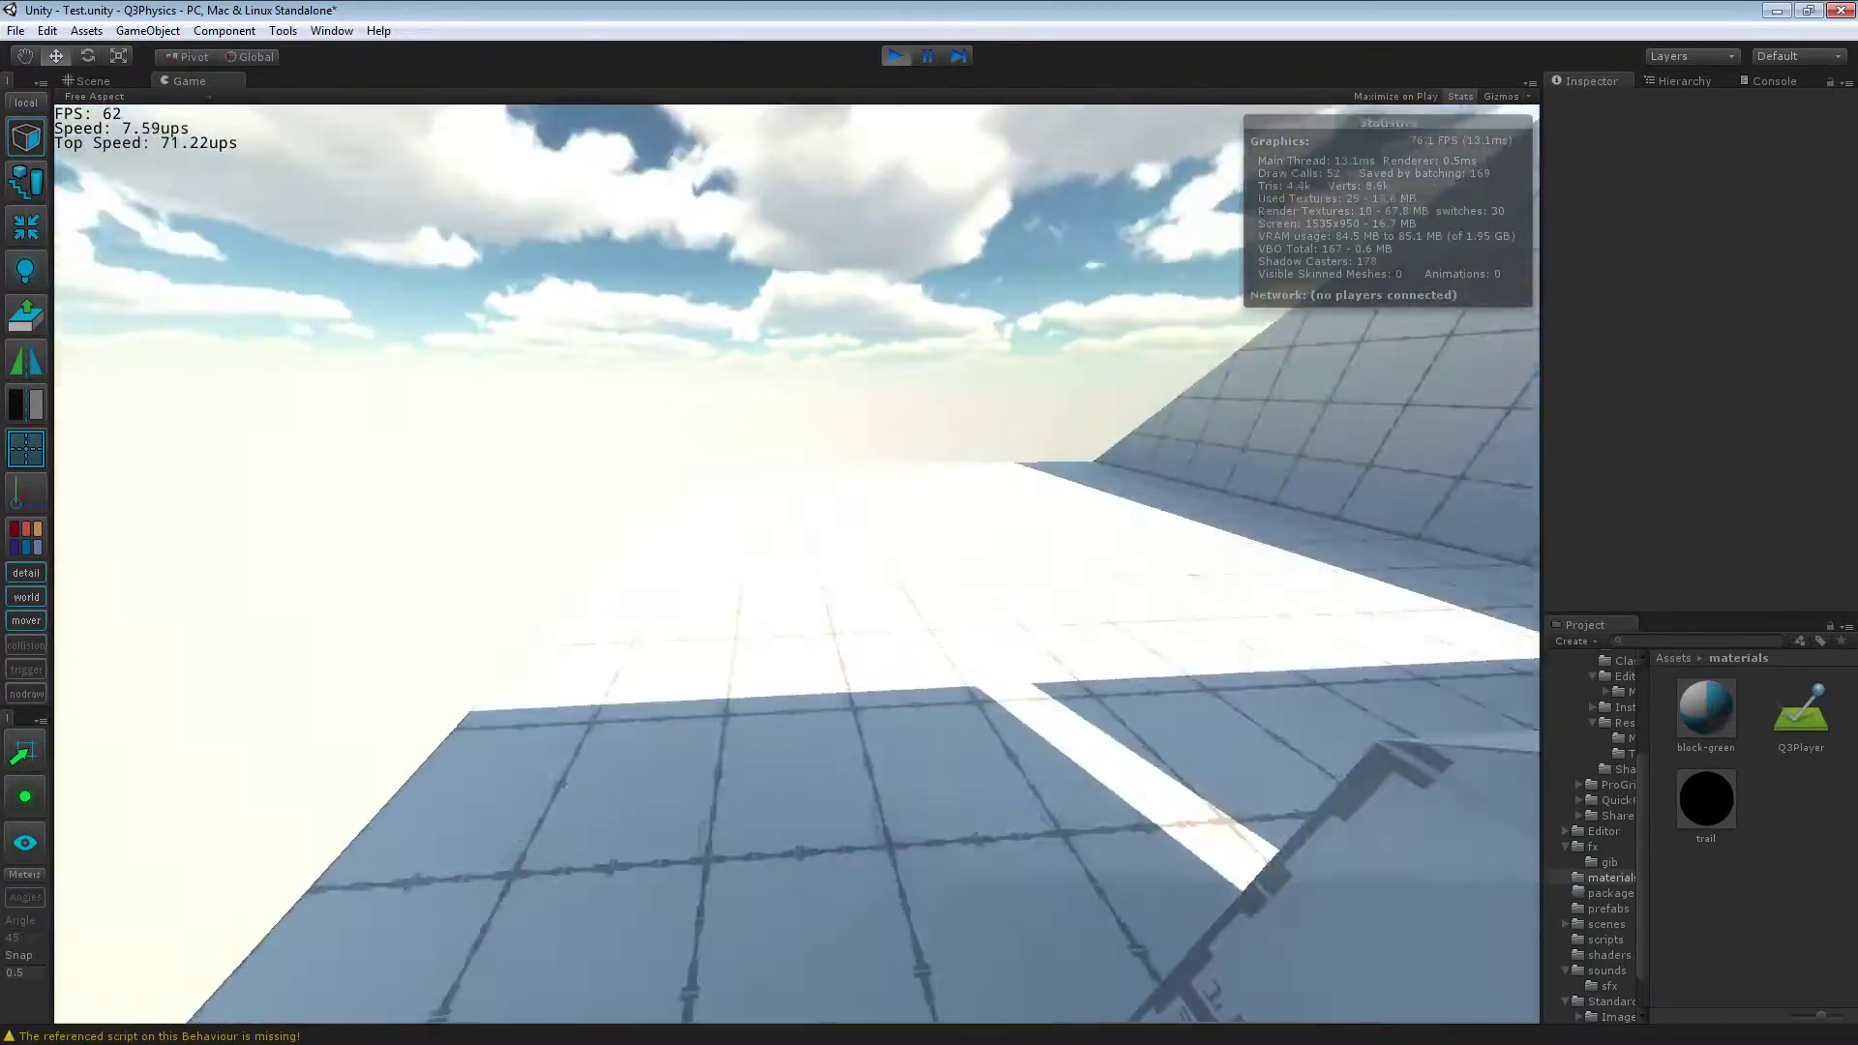
key(w)
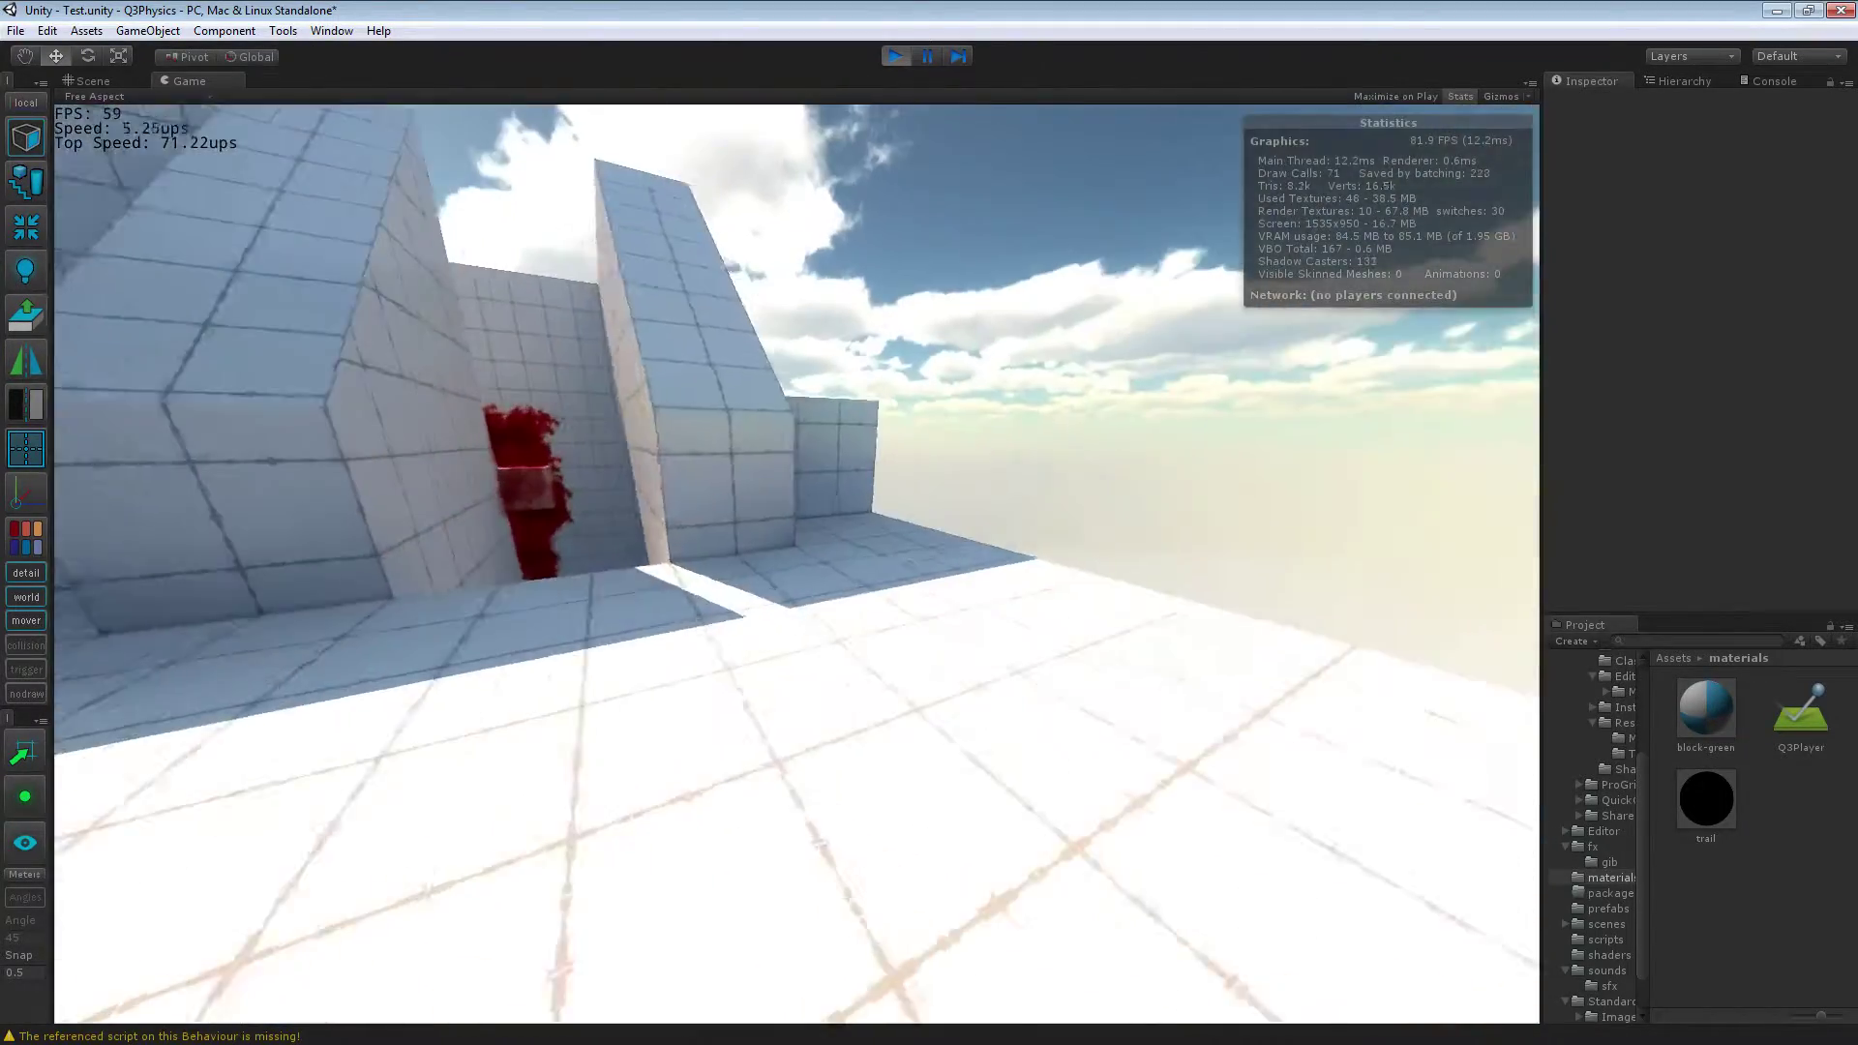
key(w)
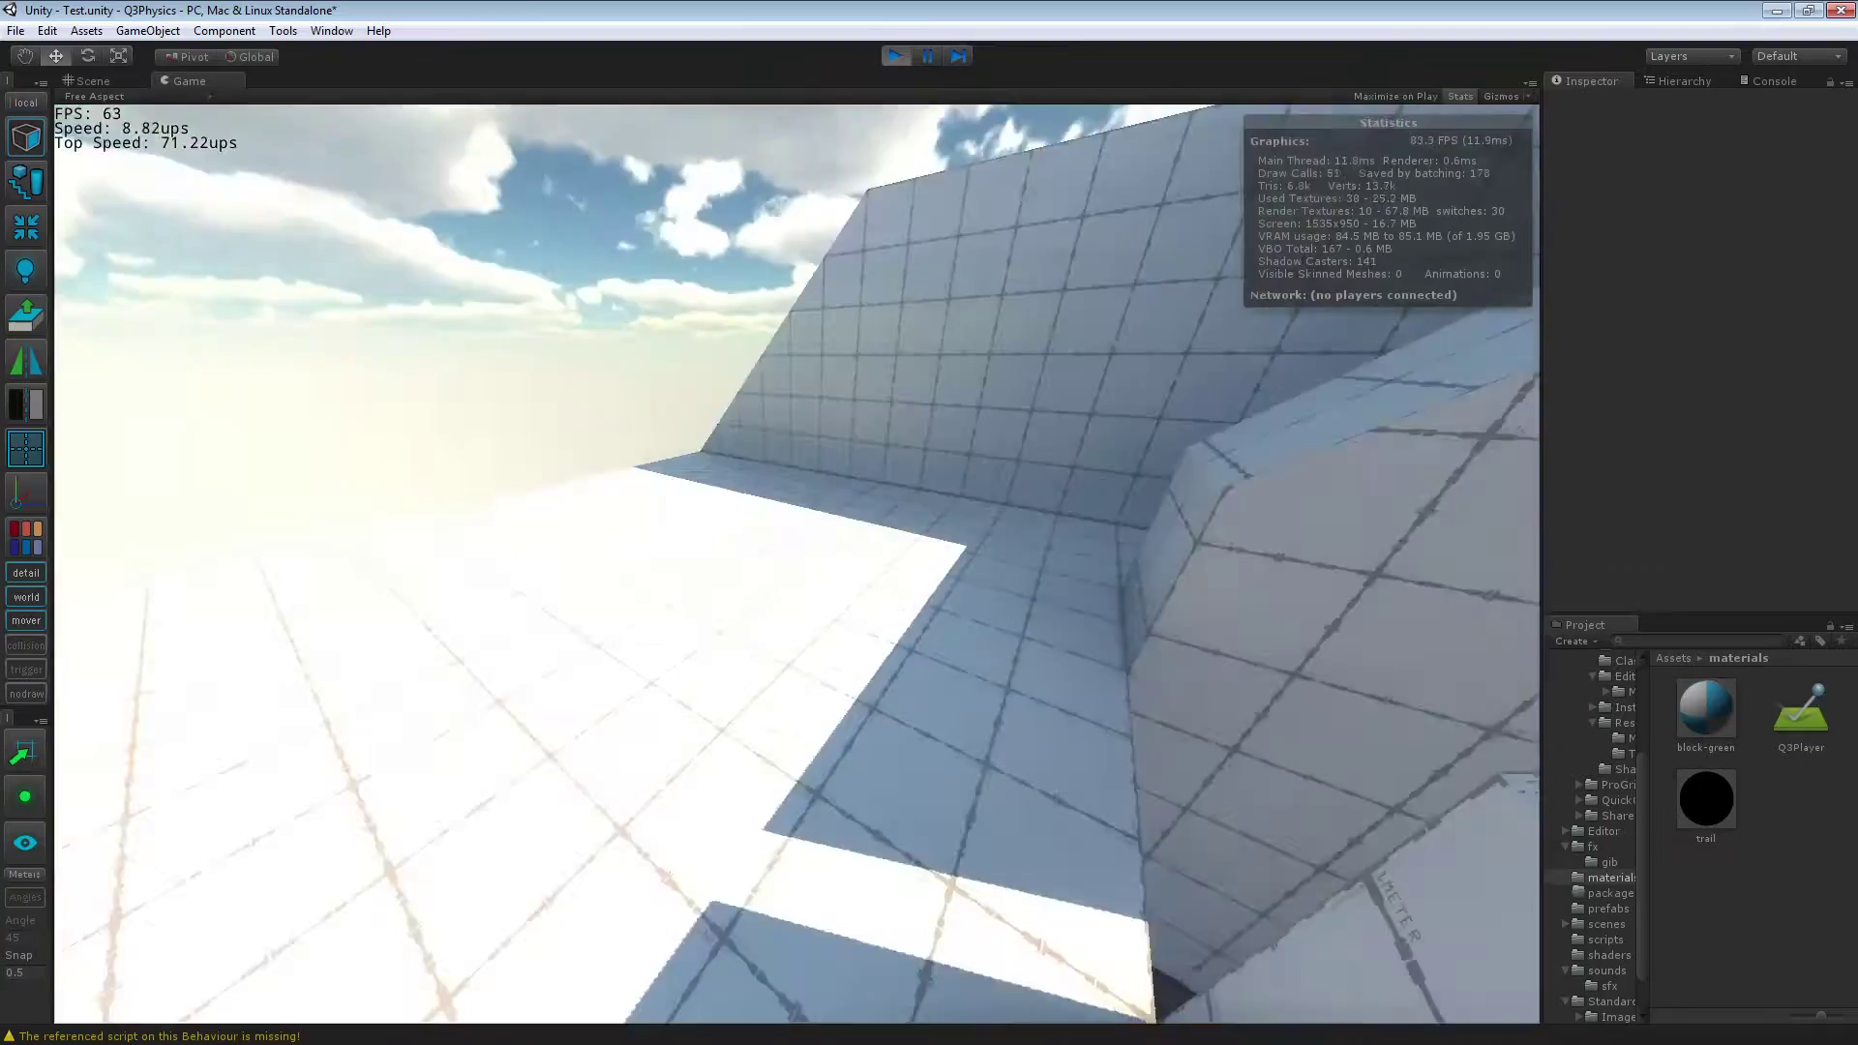
key(w)
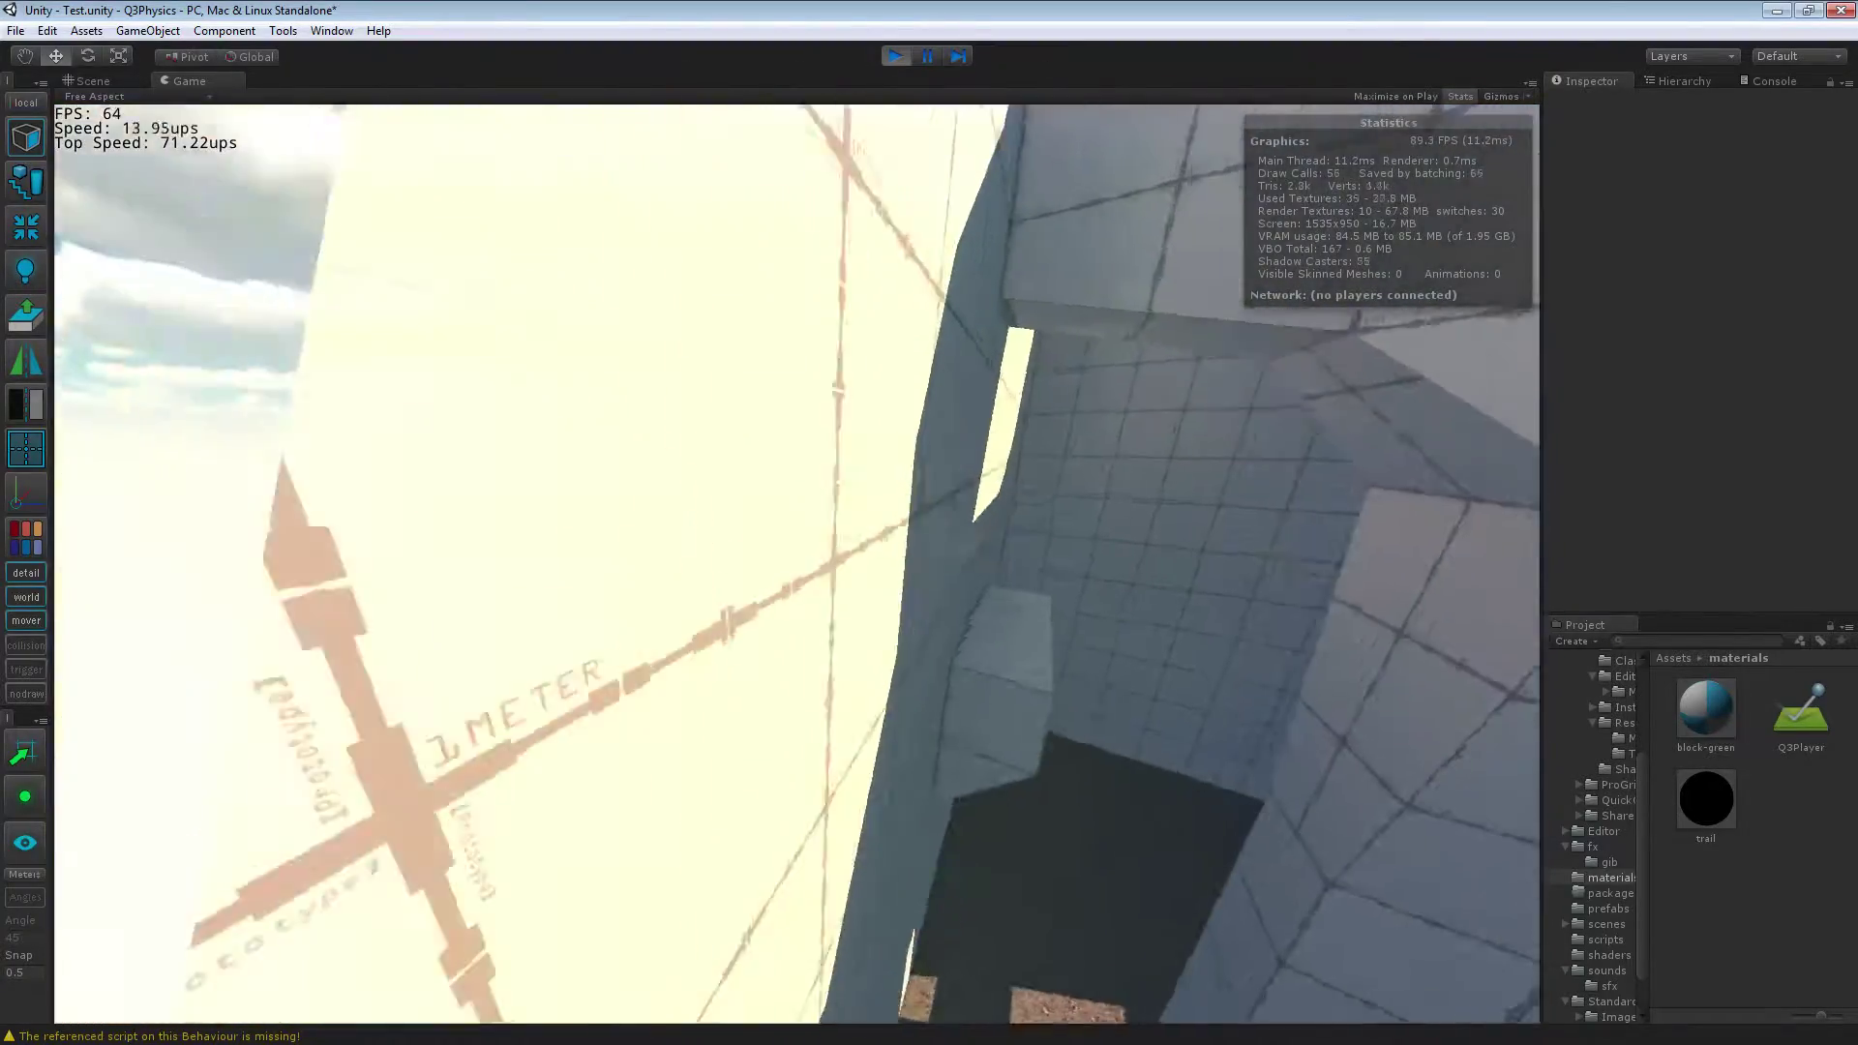
key(w)
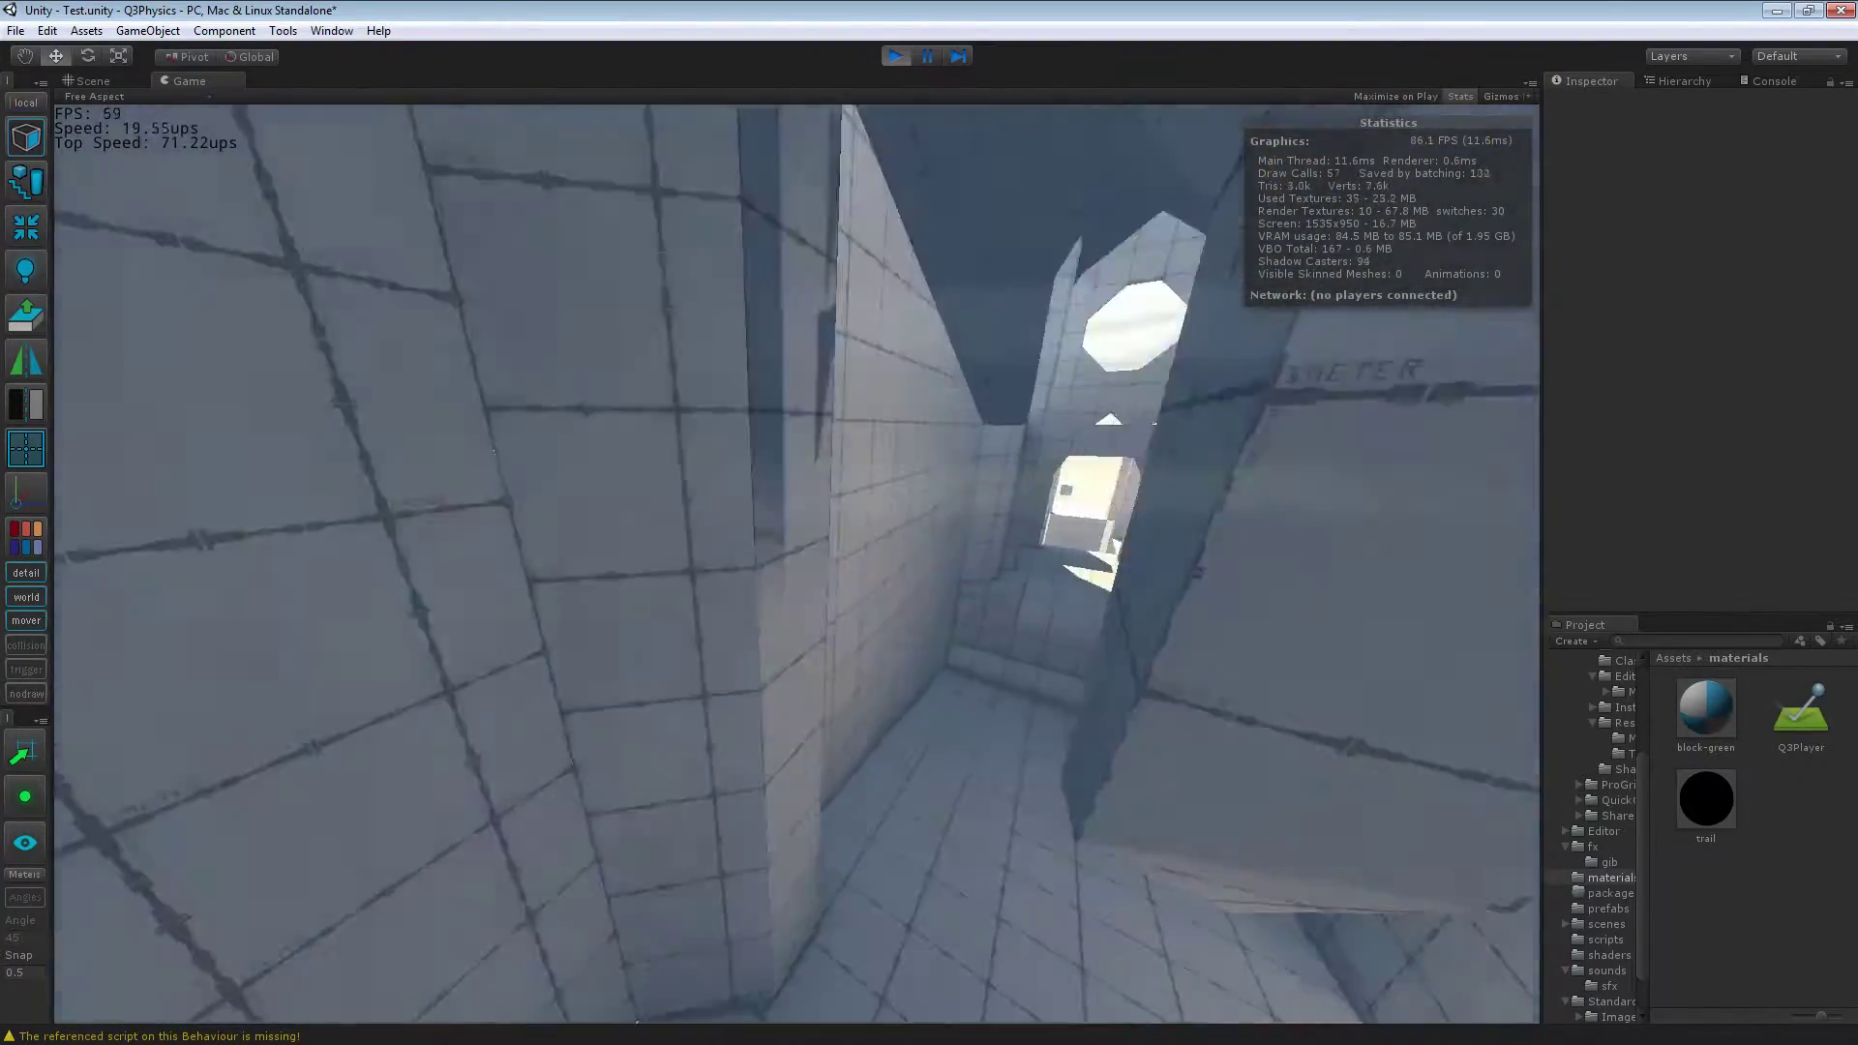
key(w)
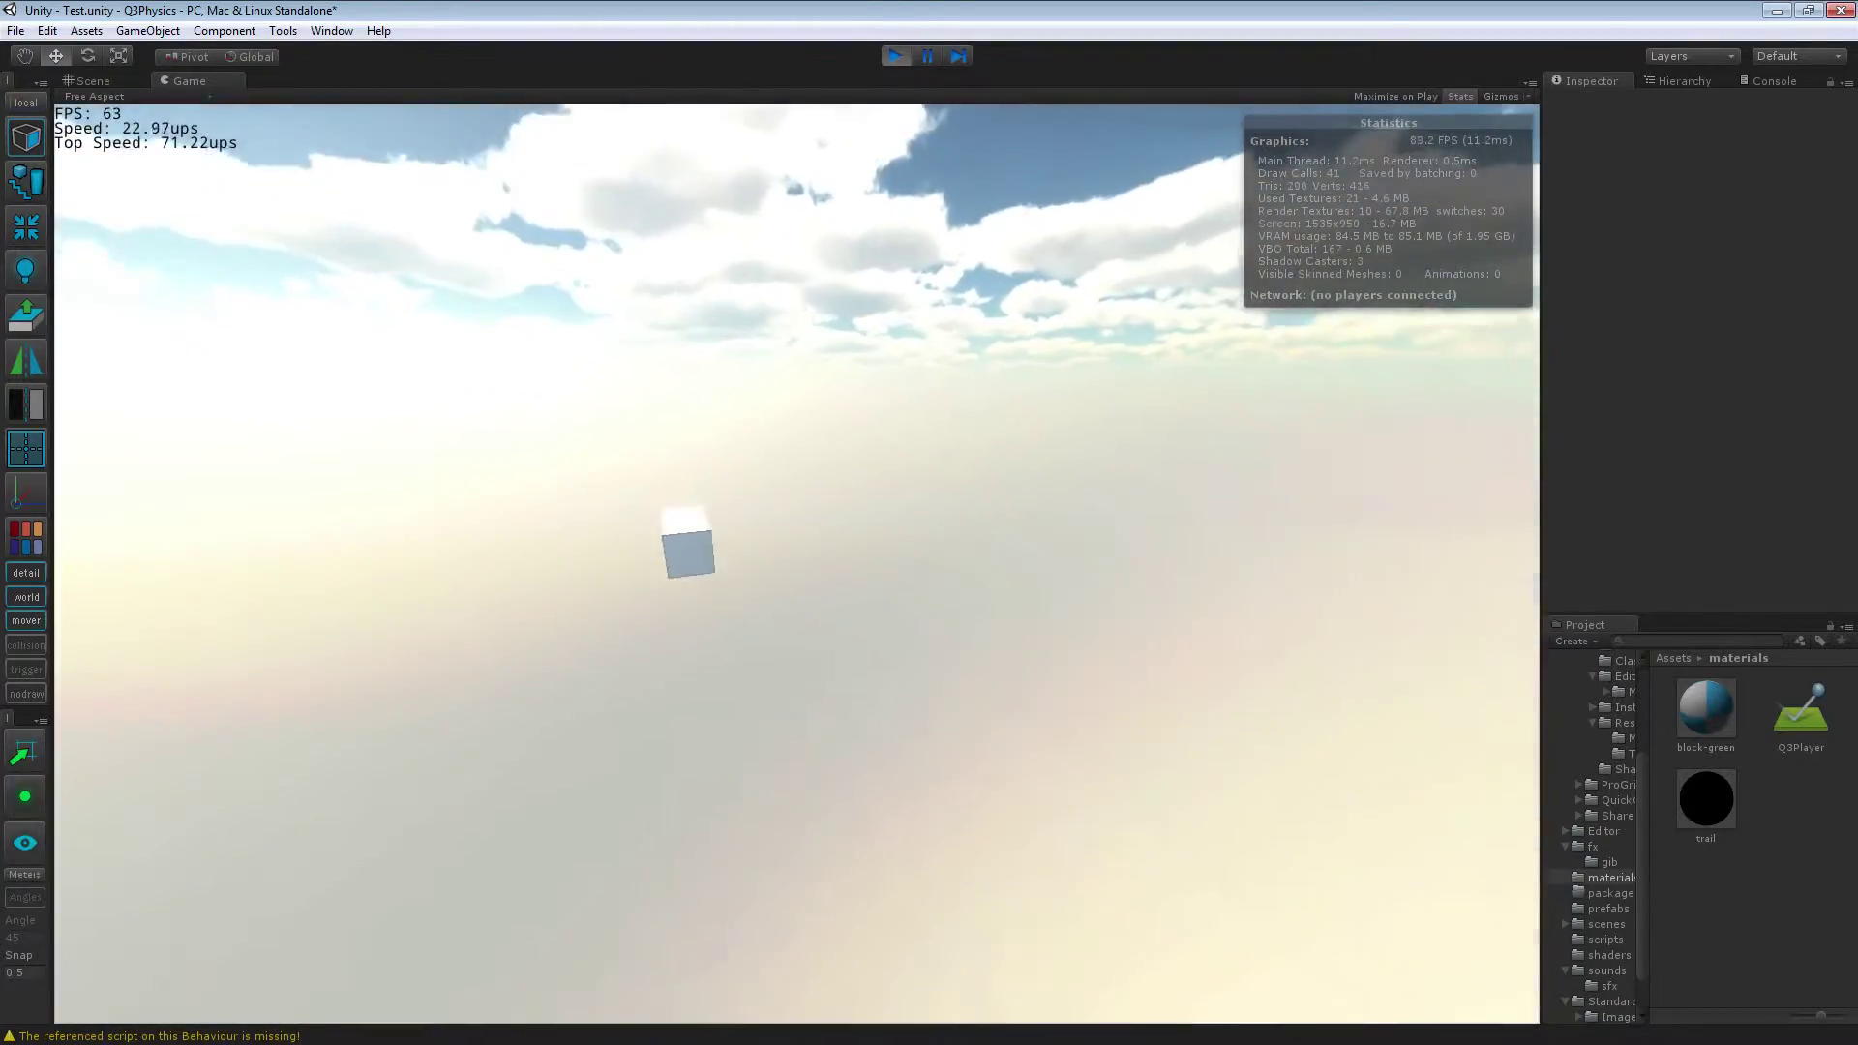
key(w)
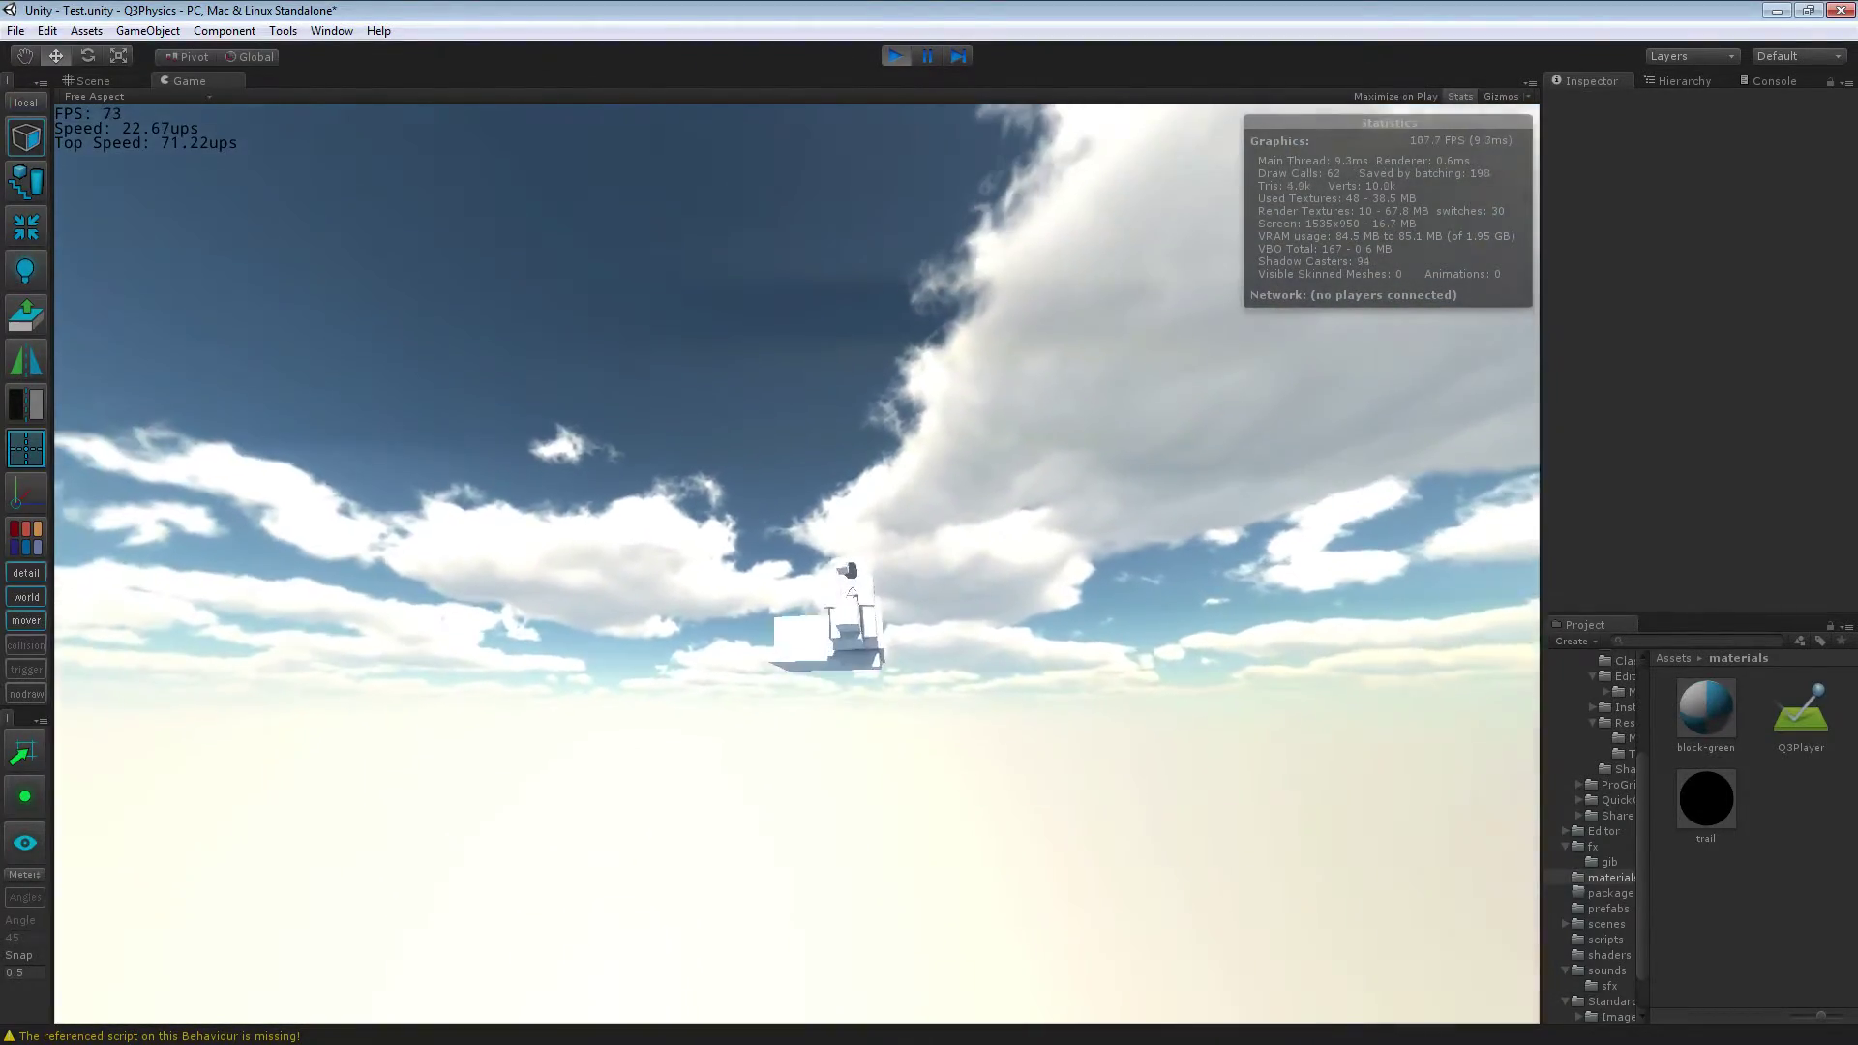
key(w)
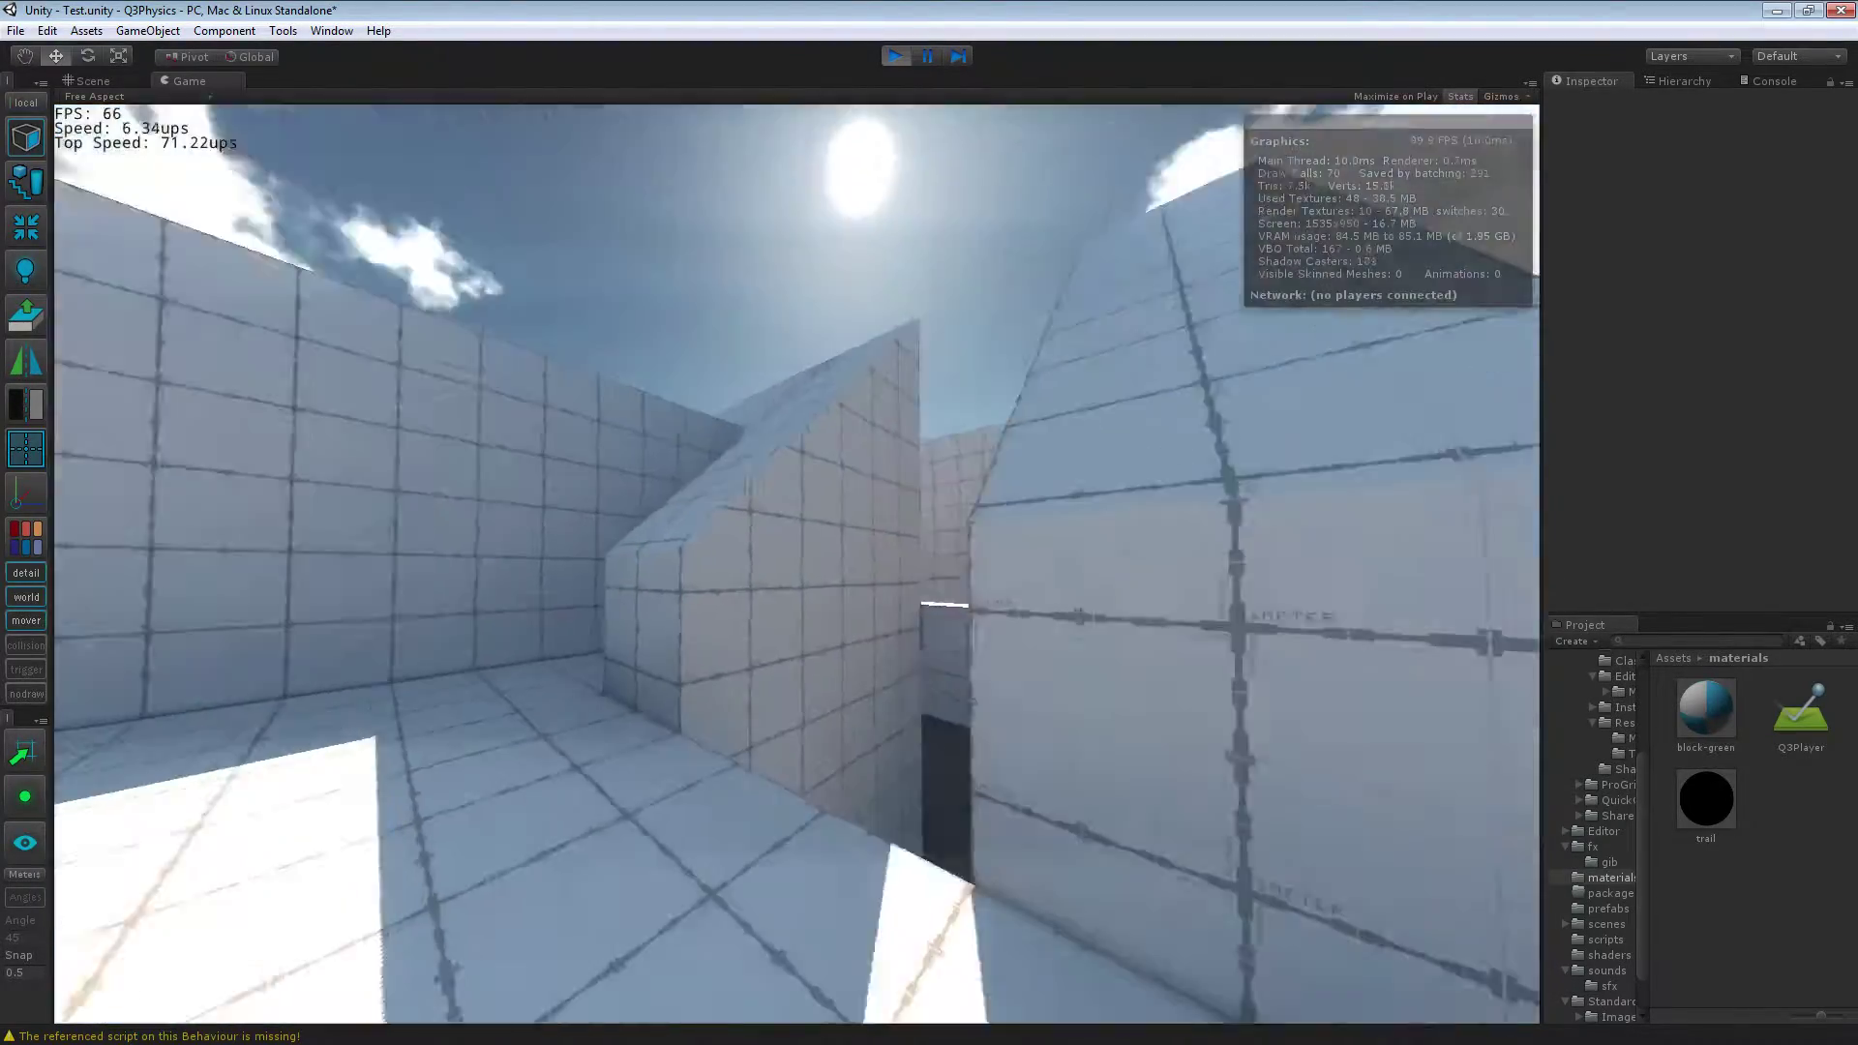
Step: Exit Play mode and fly the Scene view into the corridor toward the light, looking straight down it
click(895, 55)
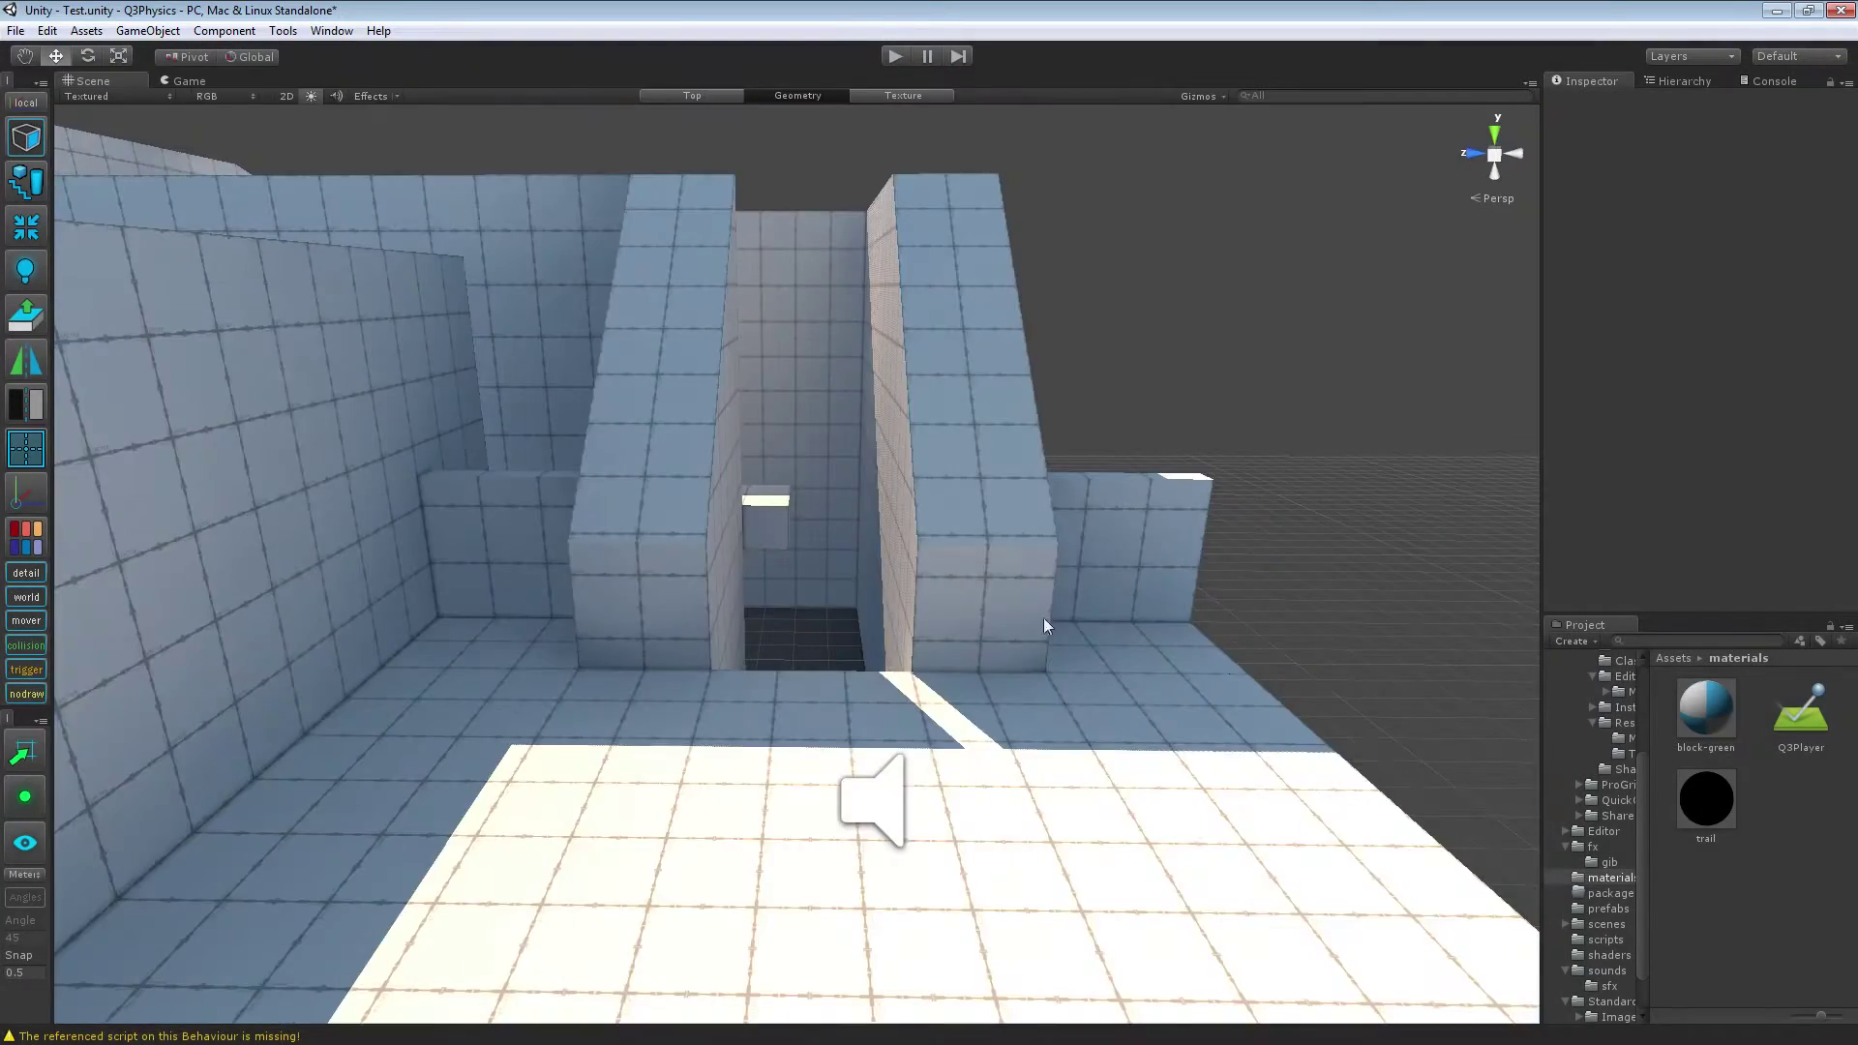
alt+drag(1043, 617, 409, 702)
alt+drag(664, 614, 890, 724)
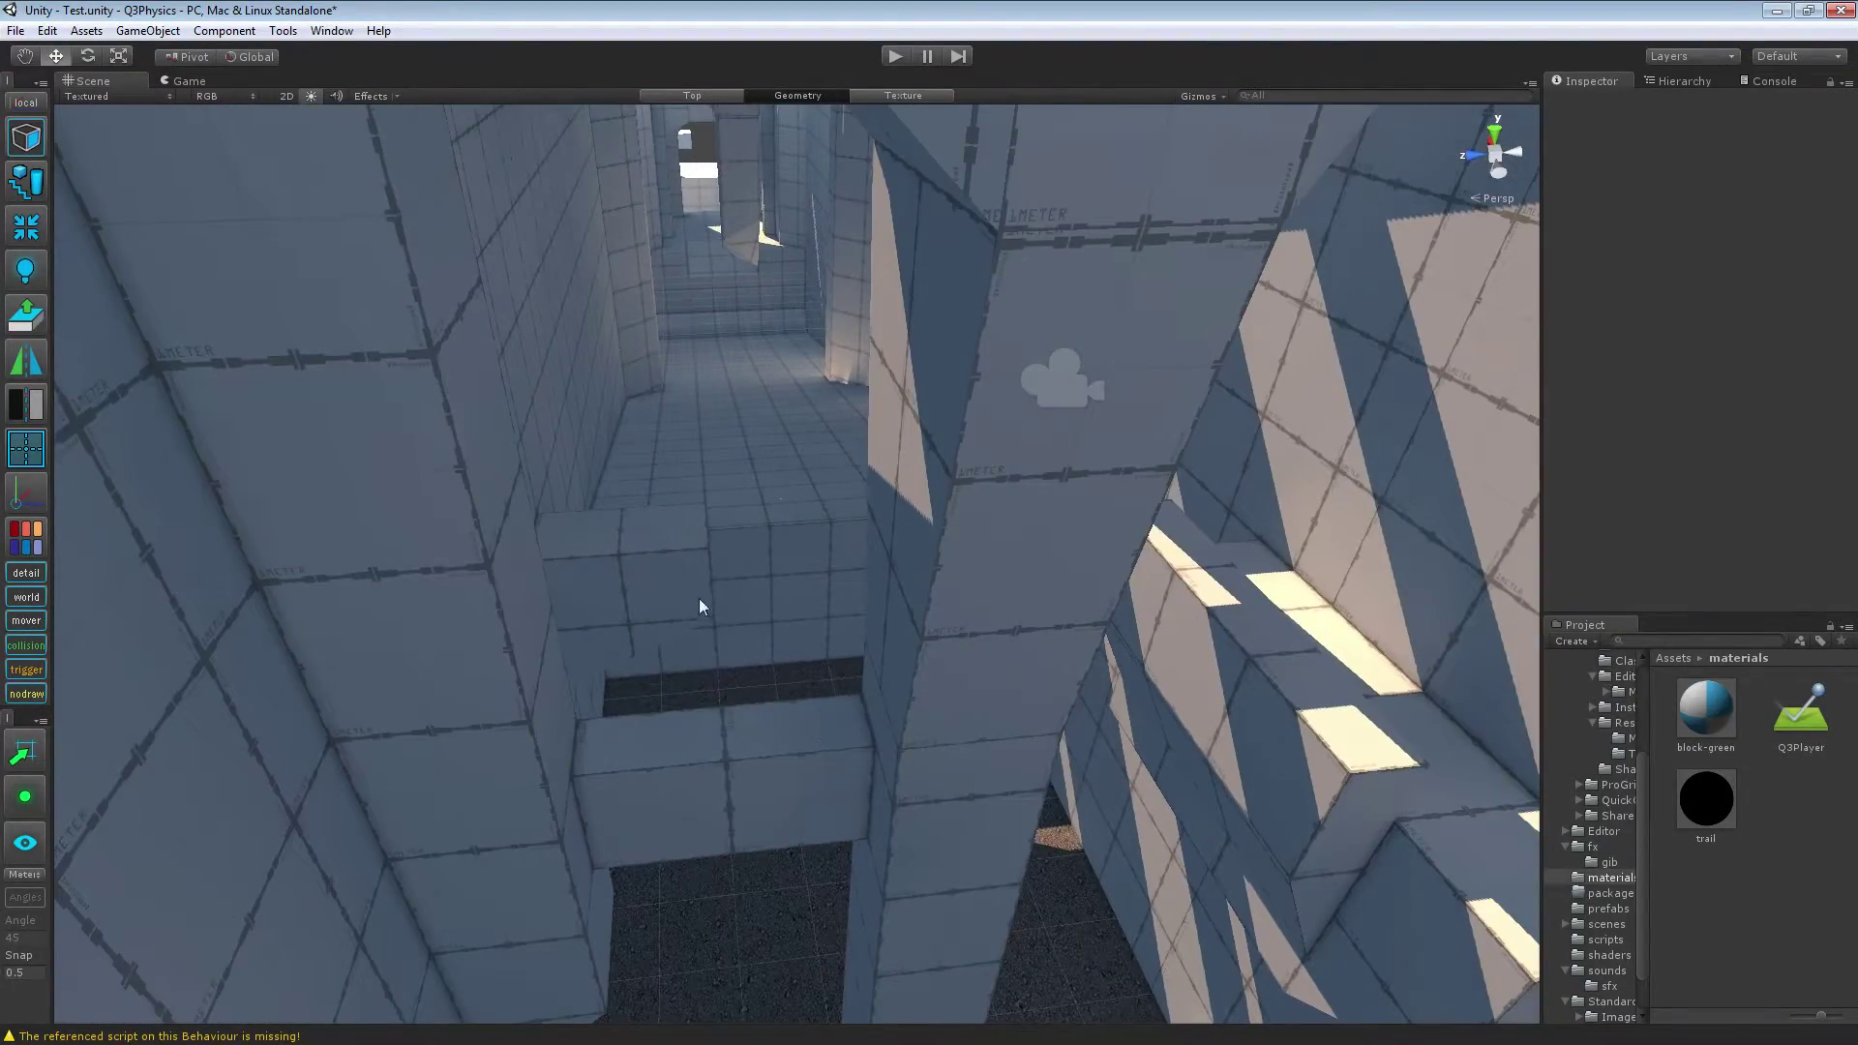
alt+drag(716, 548, 913, 670)
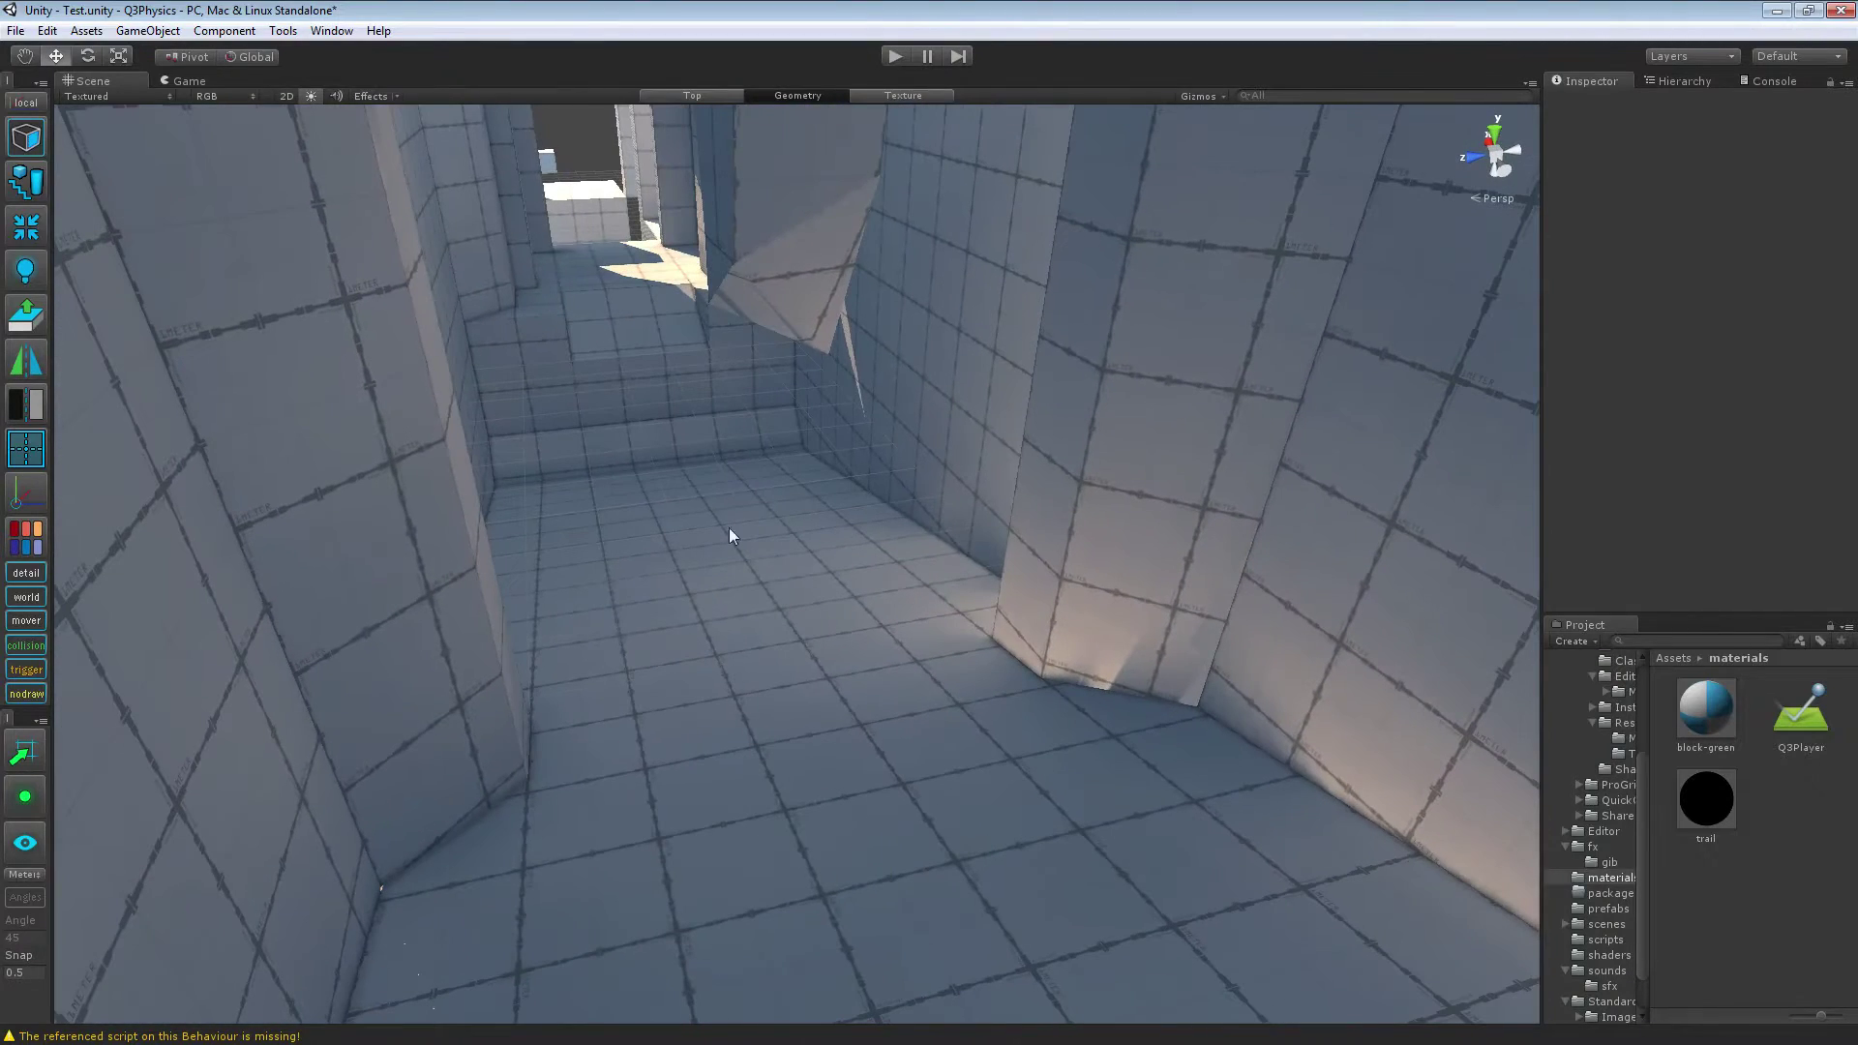
alt+drag(781, 460, 920, 568)
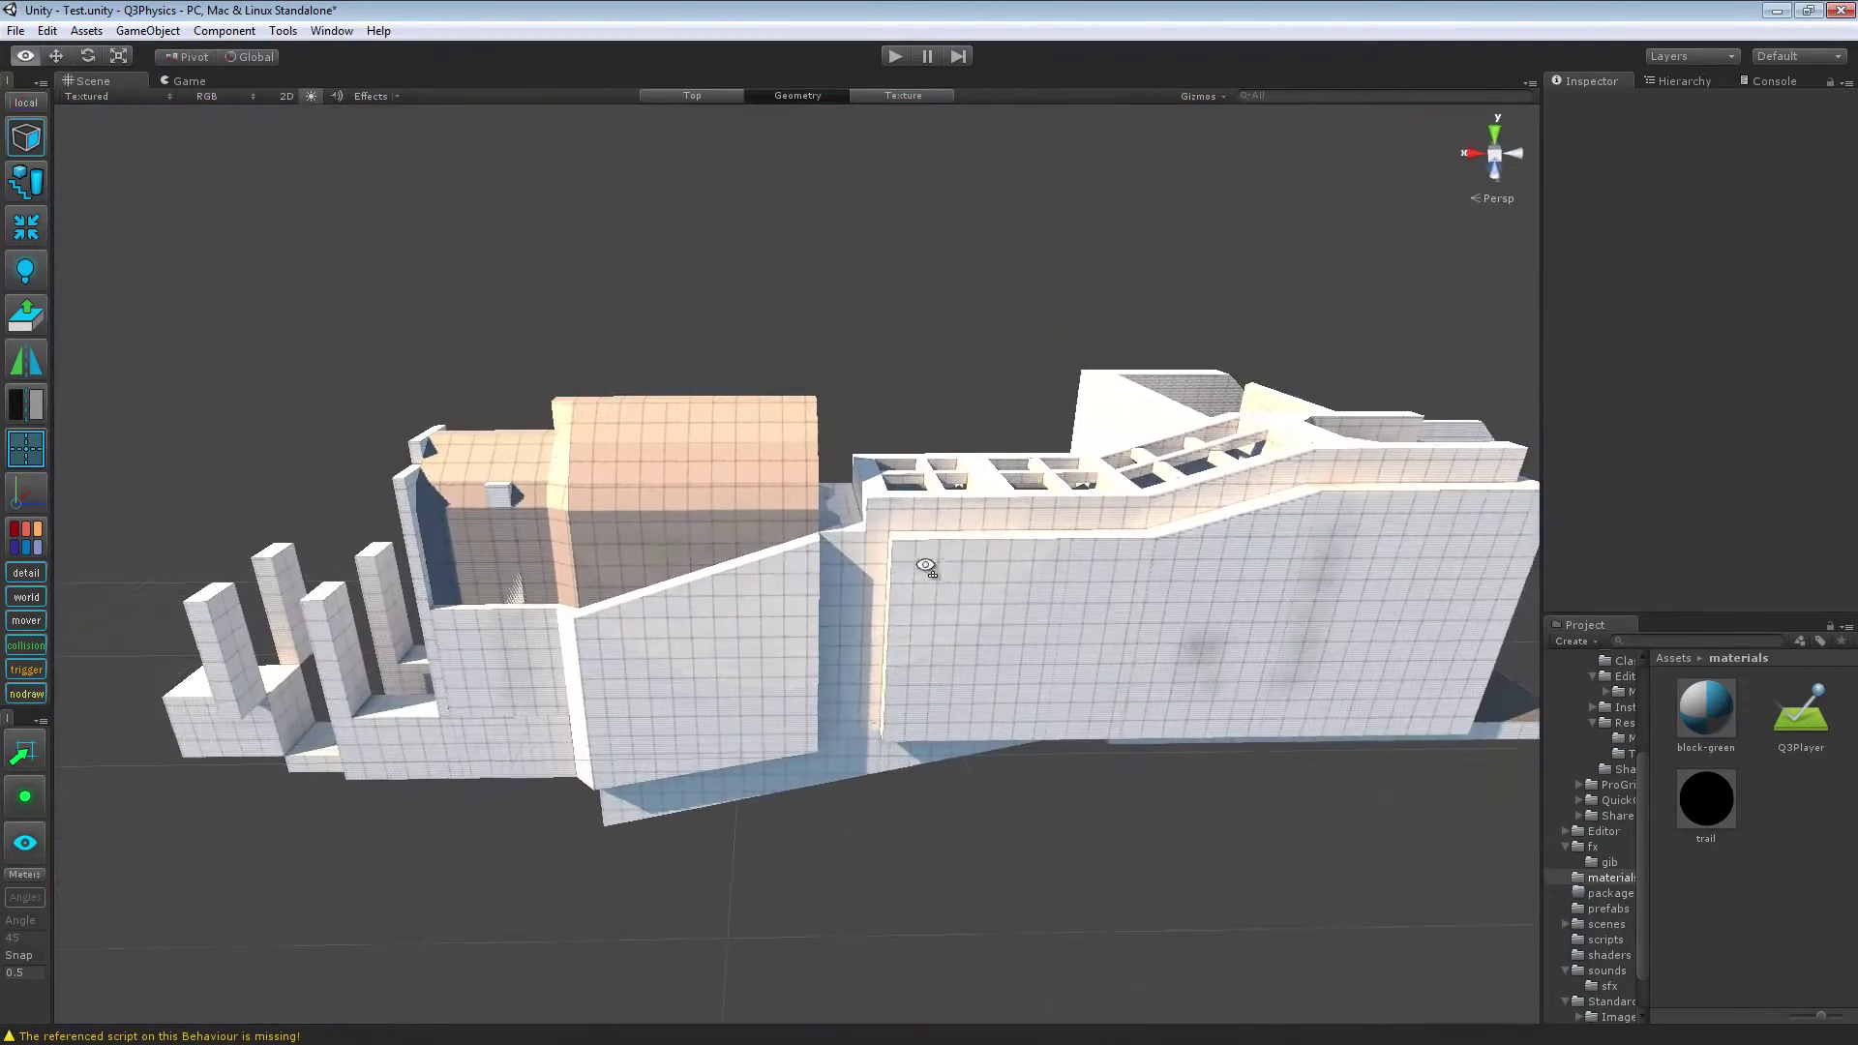
Step: Fly down beside the orange-roofed building's wall and select one of its faces
alt+drag(716, 484, 780, 550)
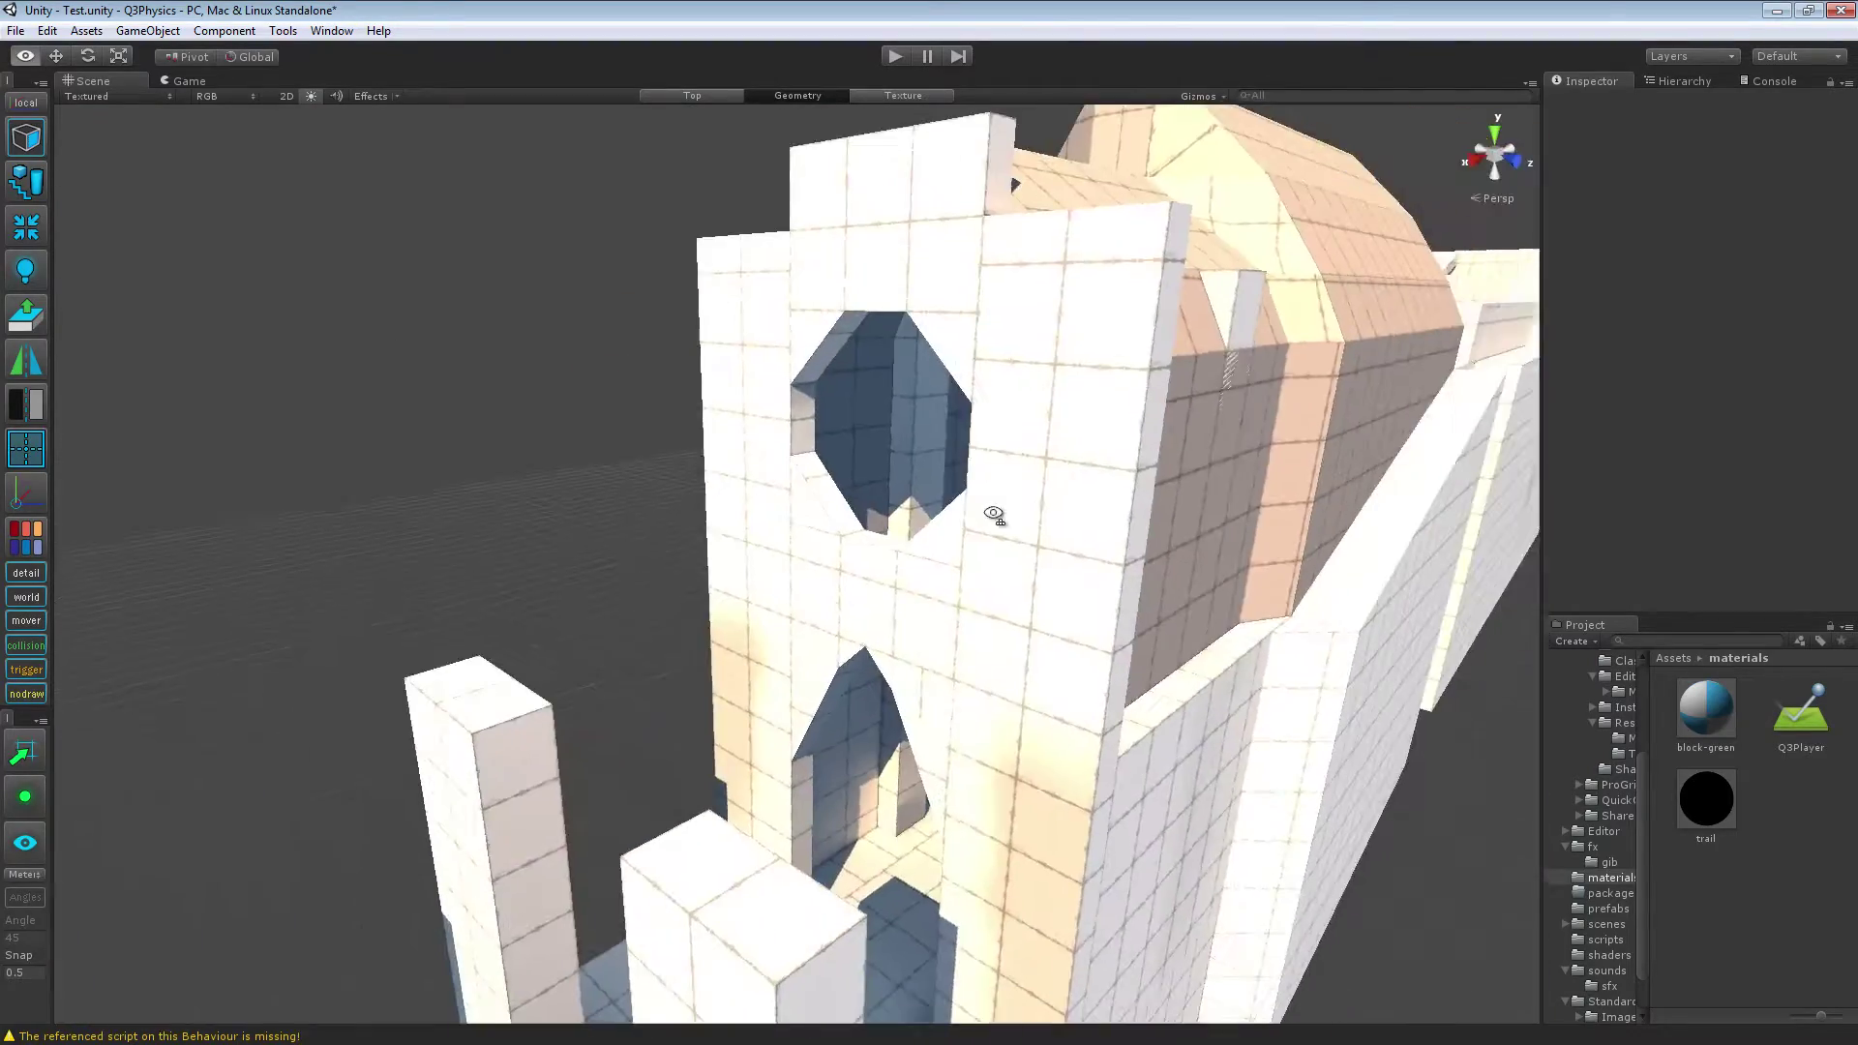
right_drag(994, 515, 834, 502)
click(859, 483)
Step: Circle up to the building's top face, then fly through the corridor toward the sunlit walls
right_drag(747, 544, 702, 502)
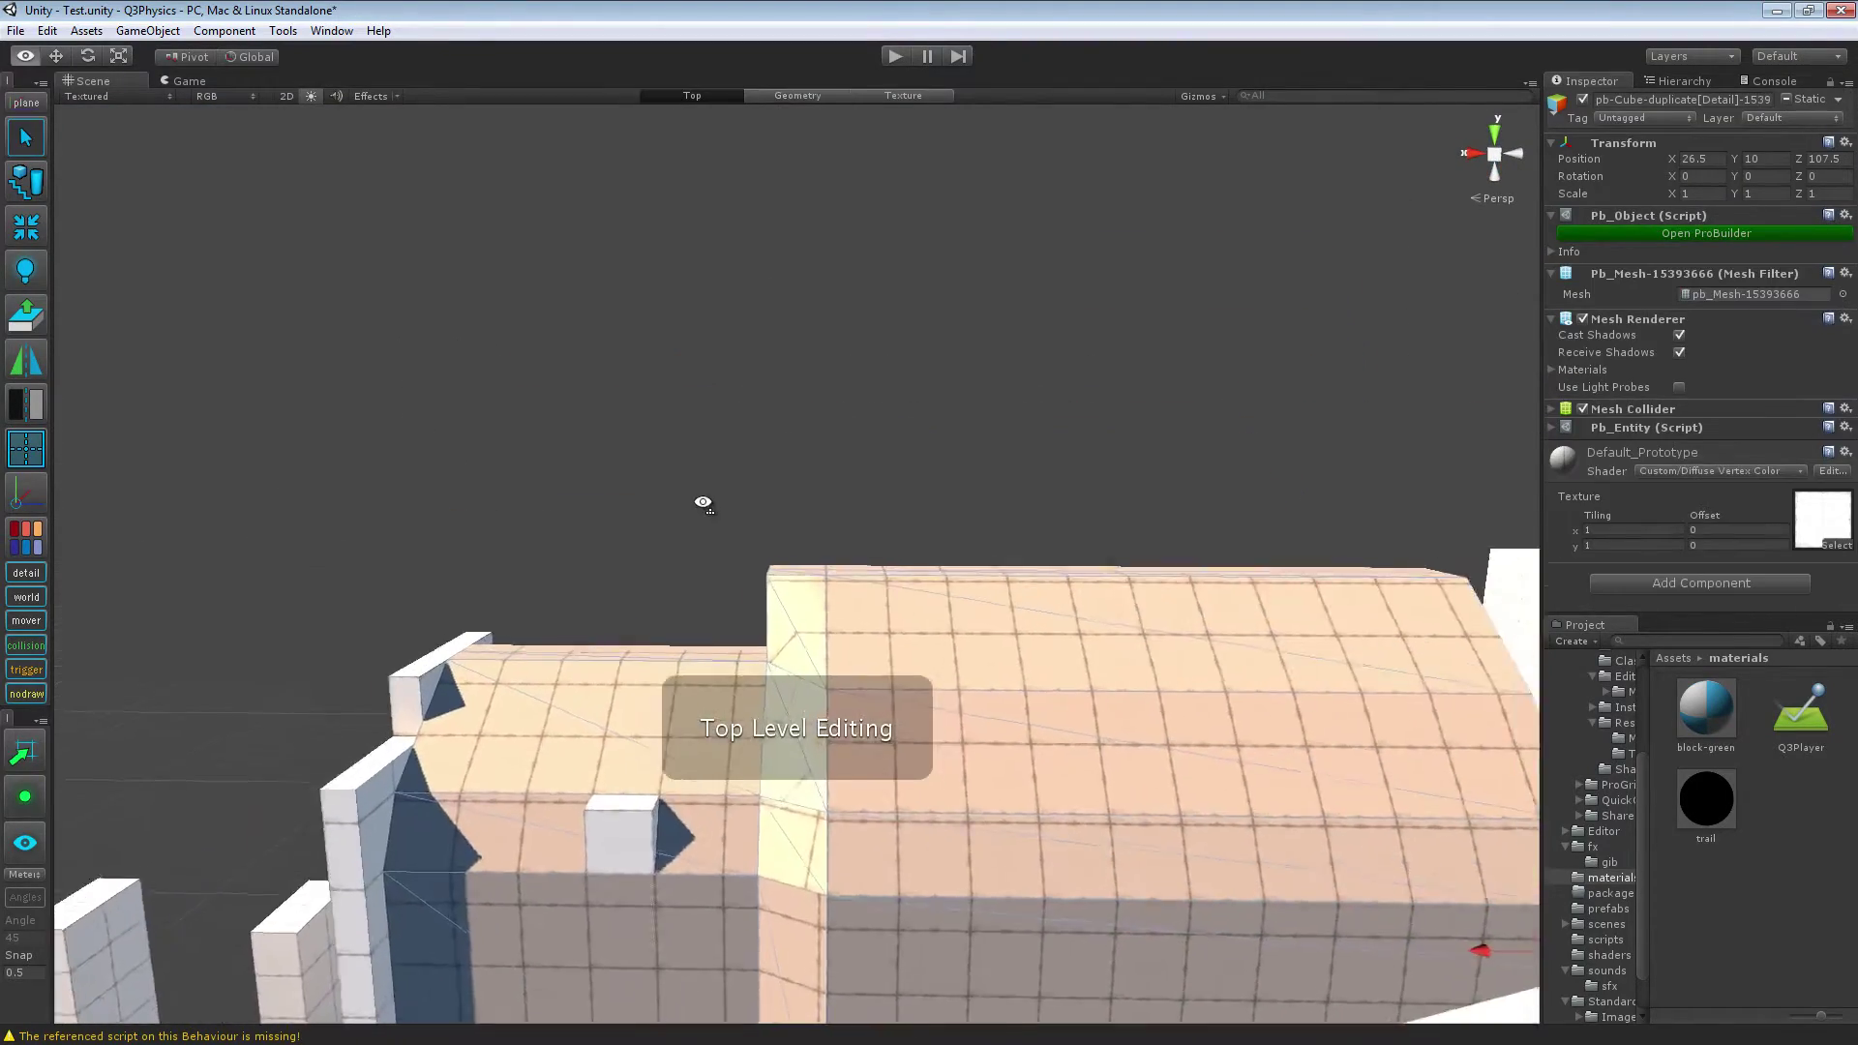
right_drag(761, 448, 907, 548)
right_drag(745, 559, 1141, 447)
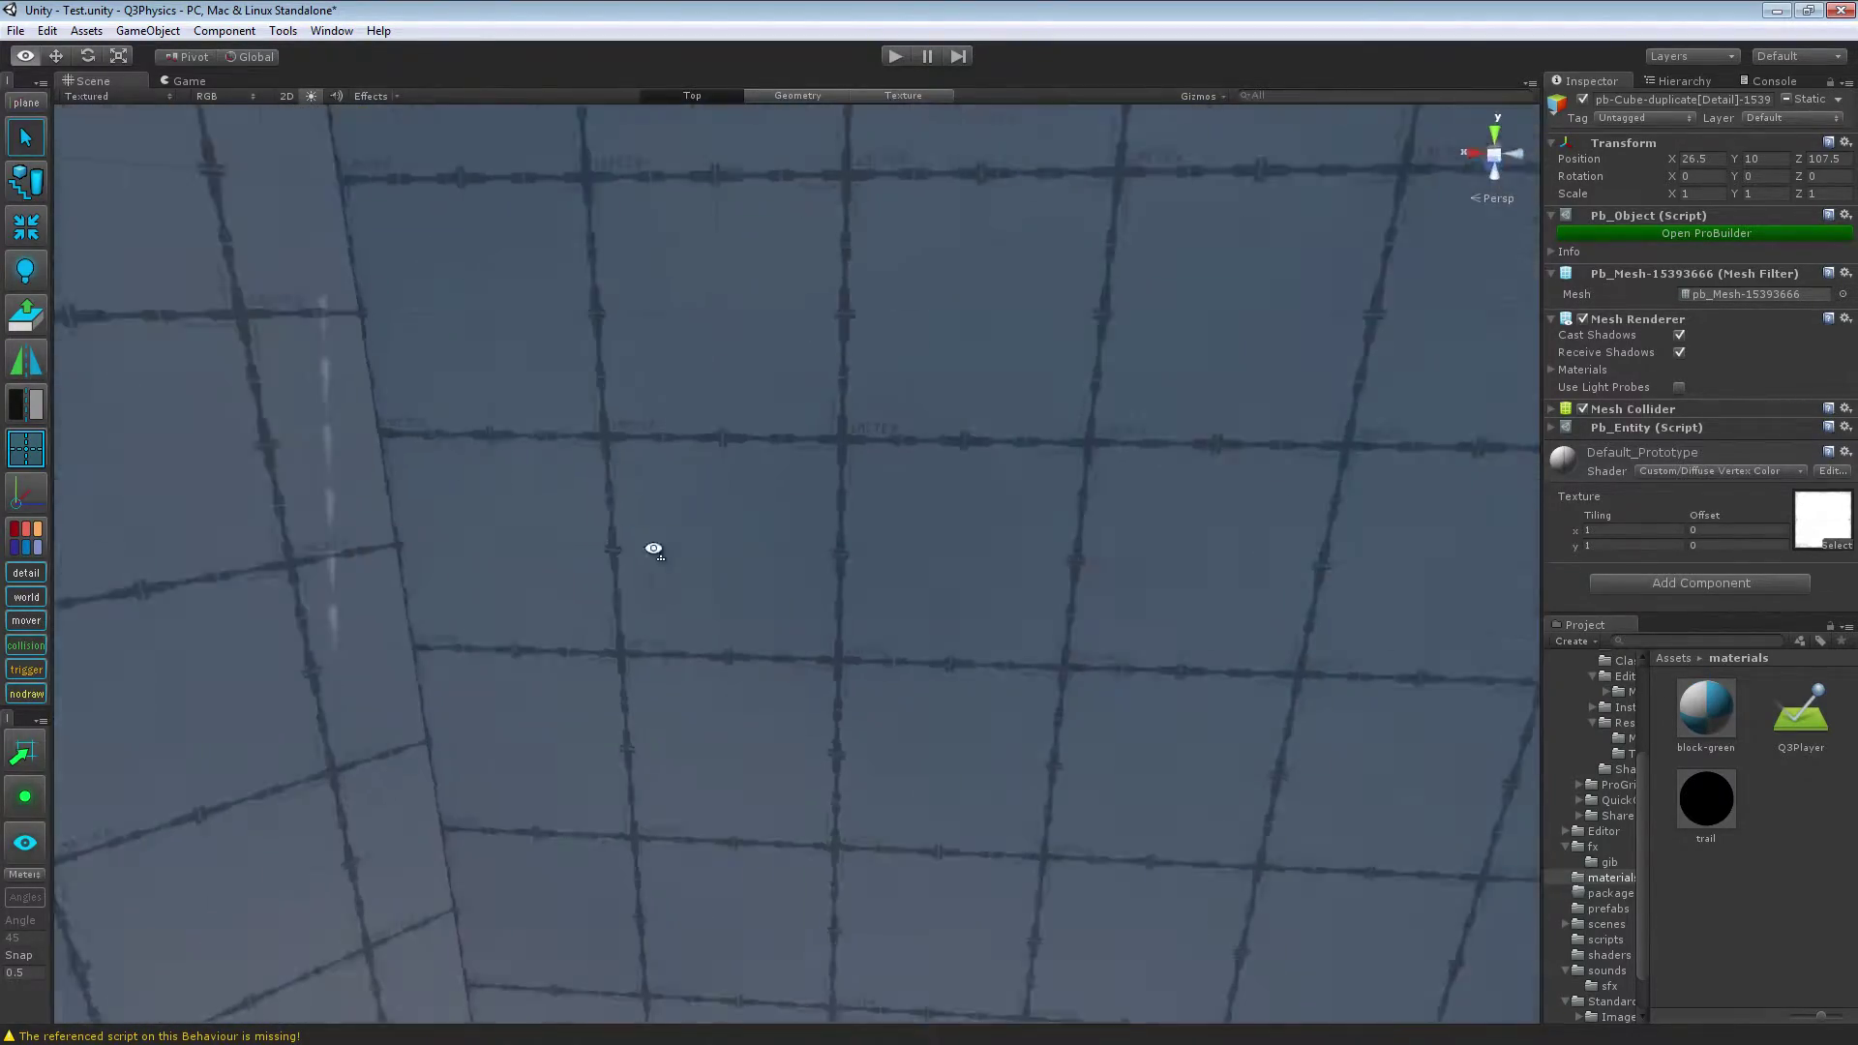
right_drag(814, 596, 642, 535)
Step: Fly toward the octagonal opening and back down the corridor, then out to face the distant cube
right_drag(825, 564, 730, 546)
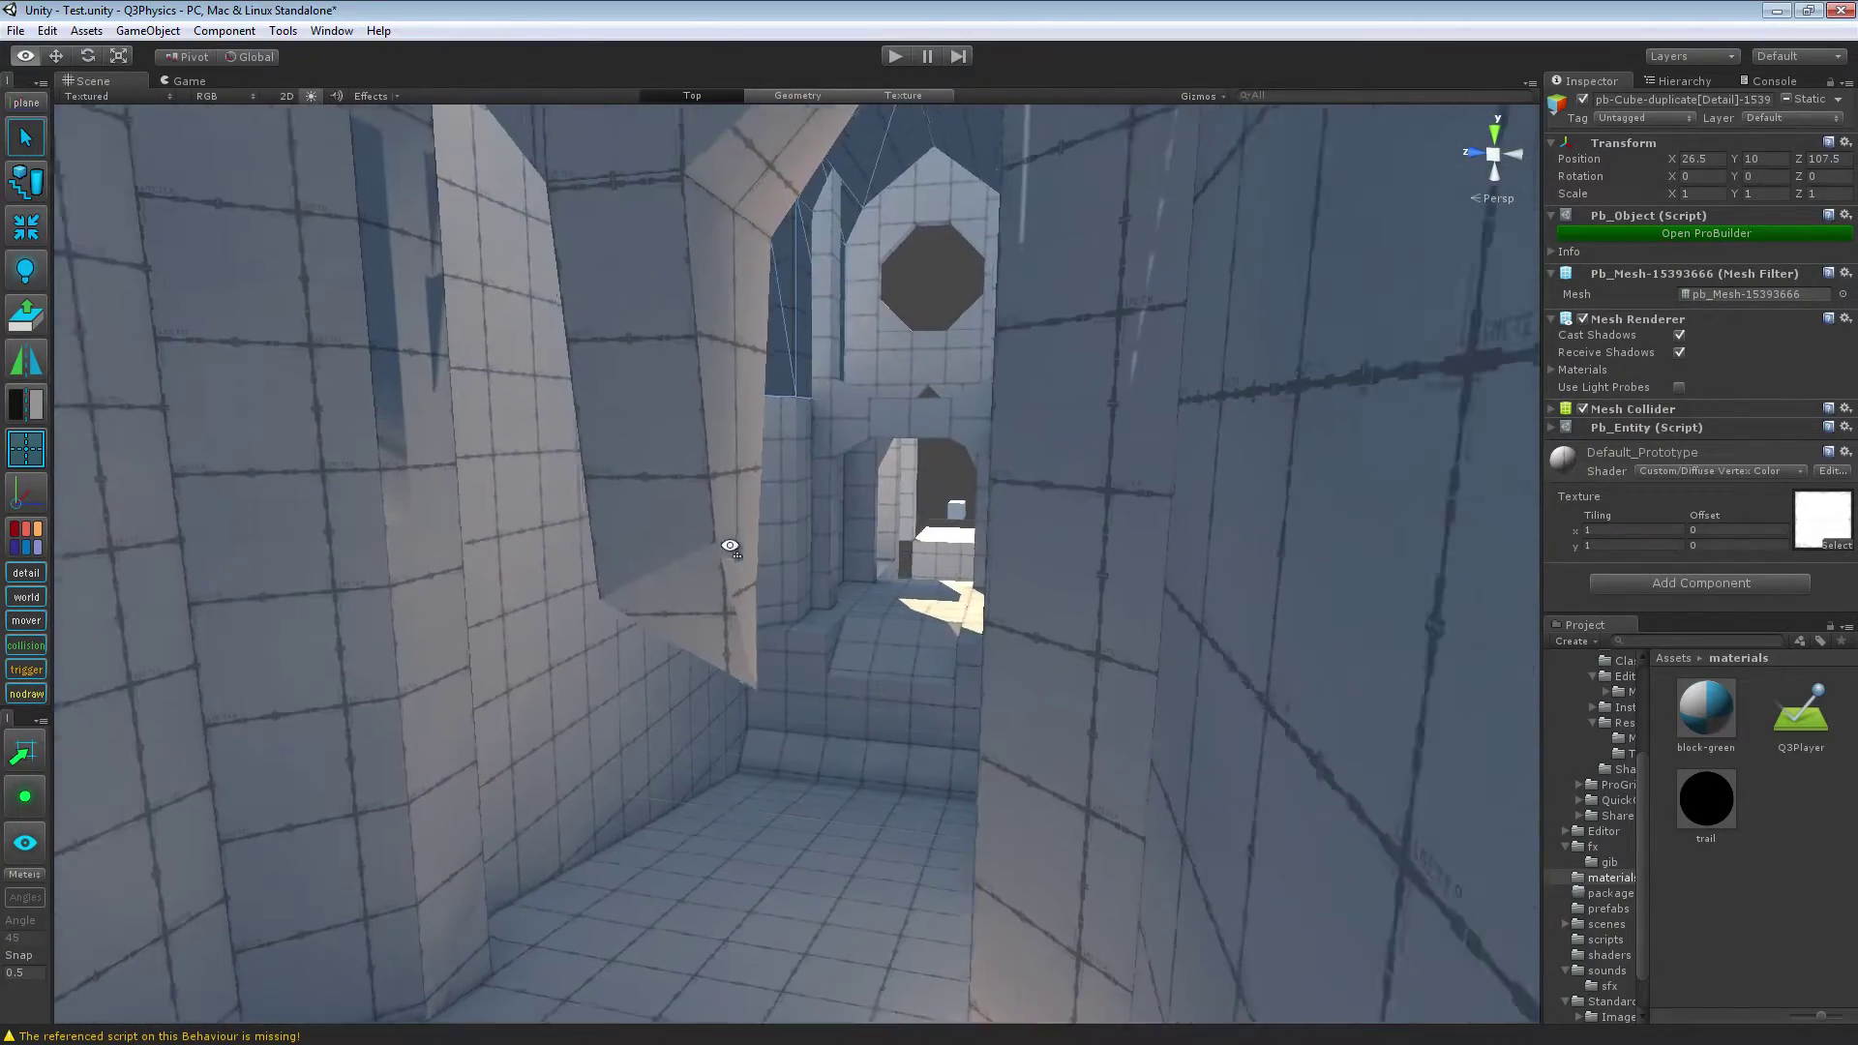
right_drag(729, 679, 1025, 849)
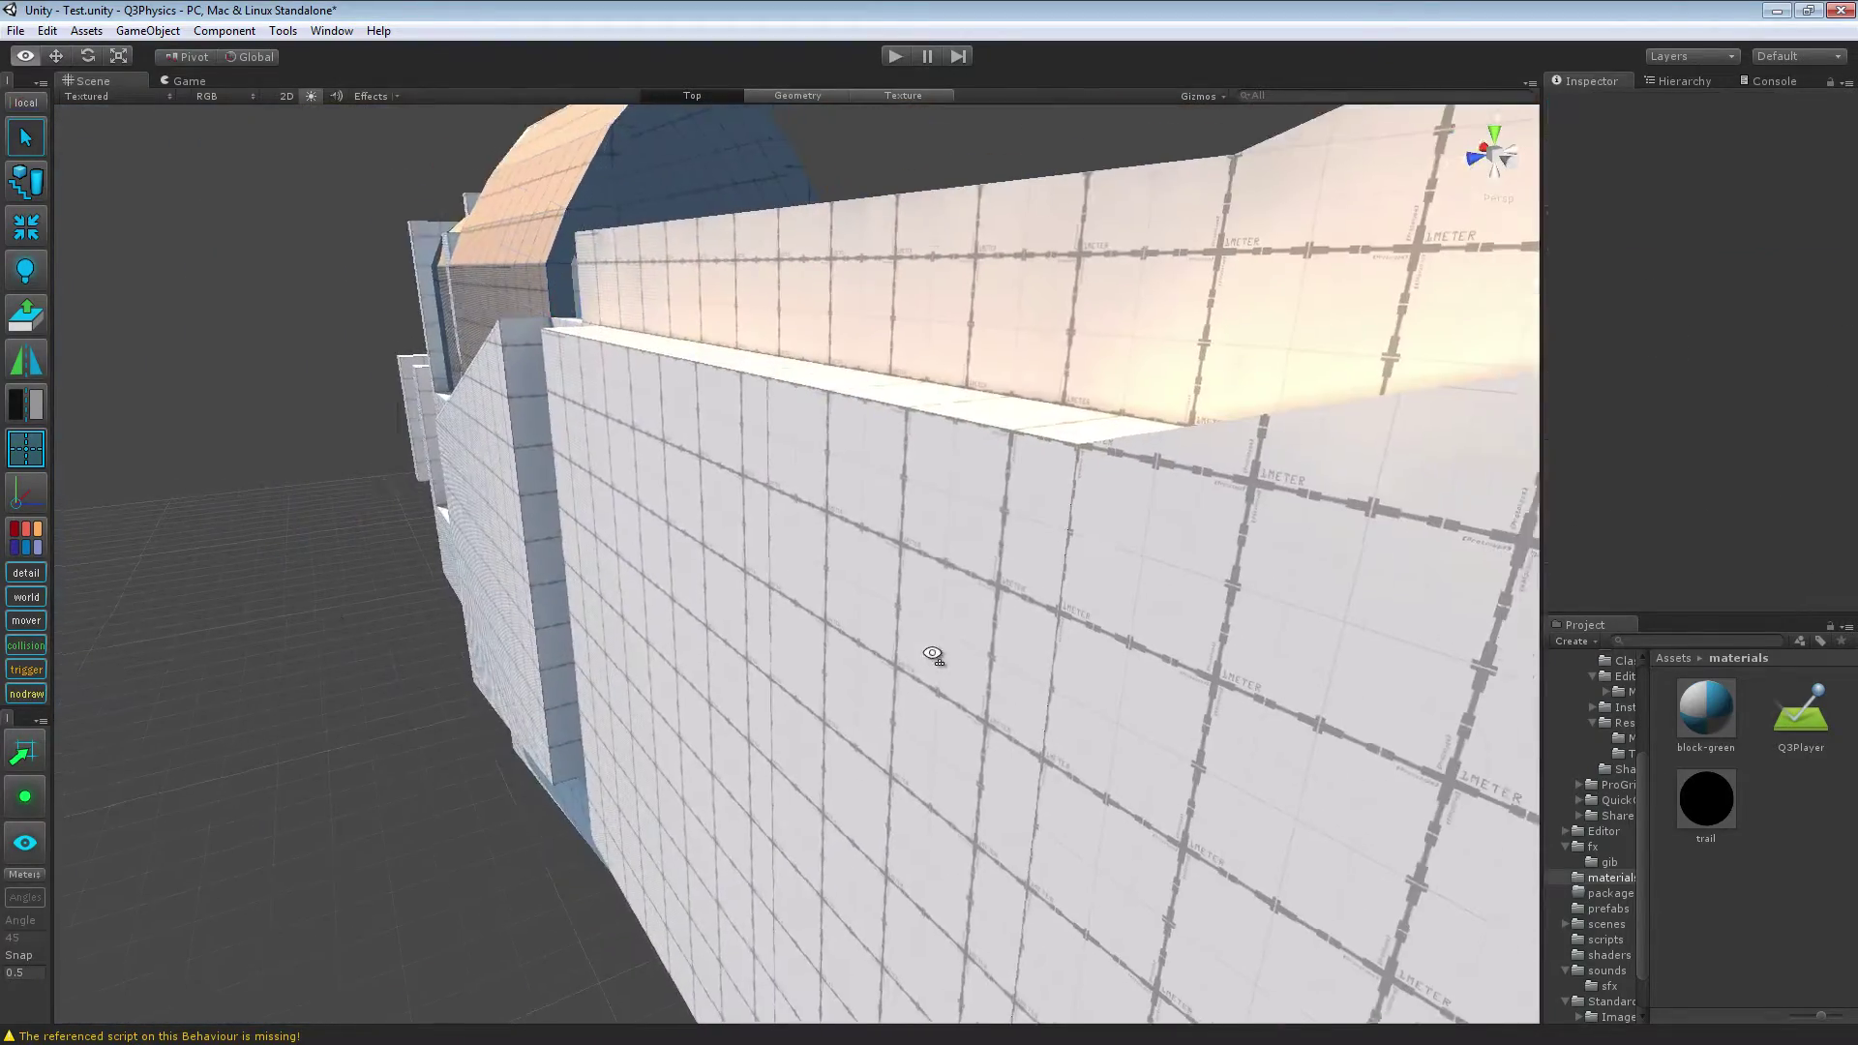
right_drag(932, 654, 772, 568)
right_drag(1273, 716, 577, 577)
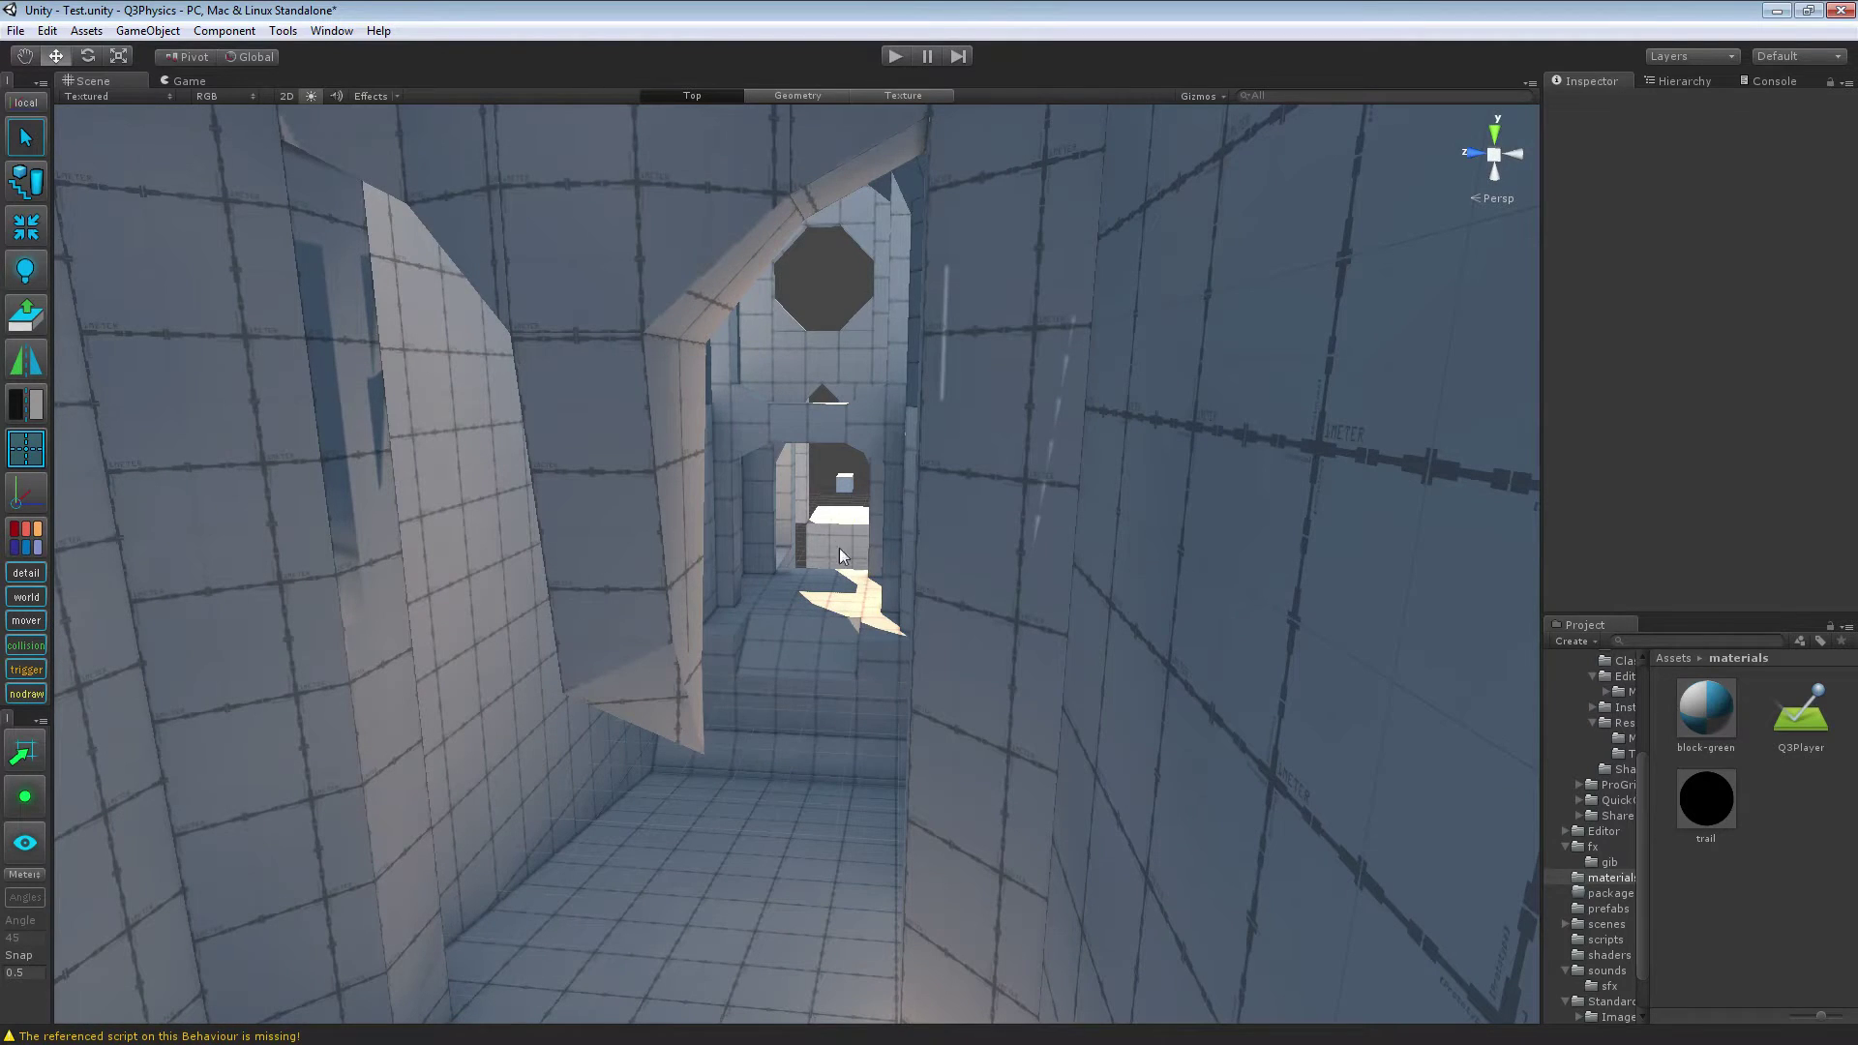
right_drag(839, 548, 871, 474)
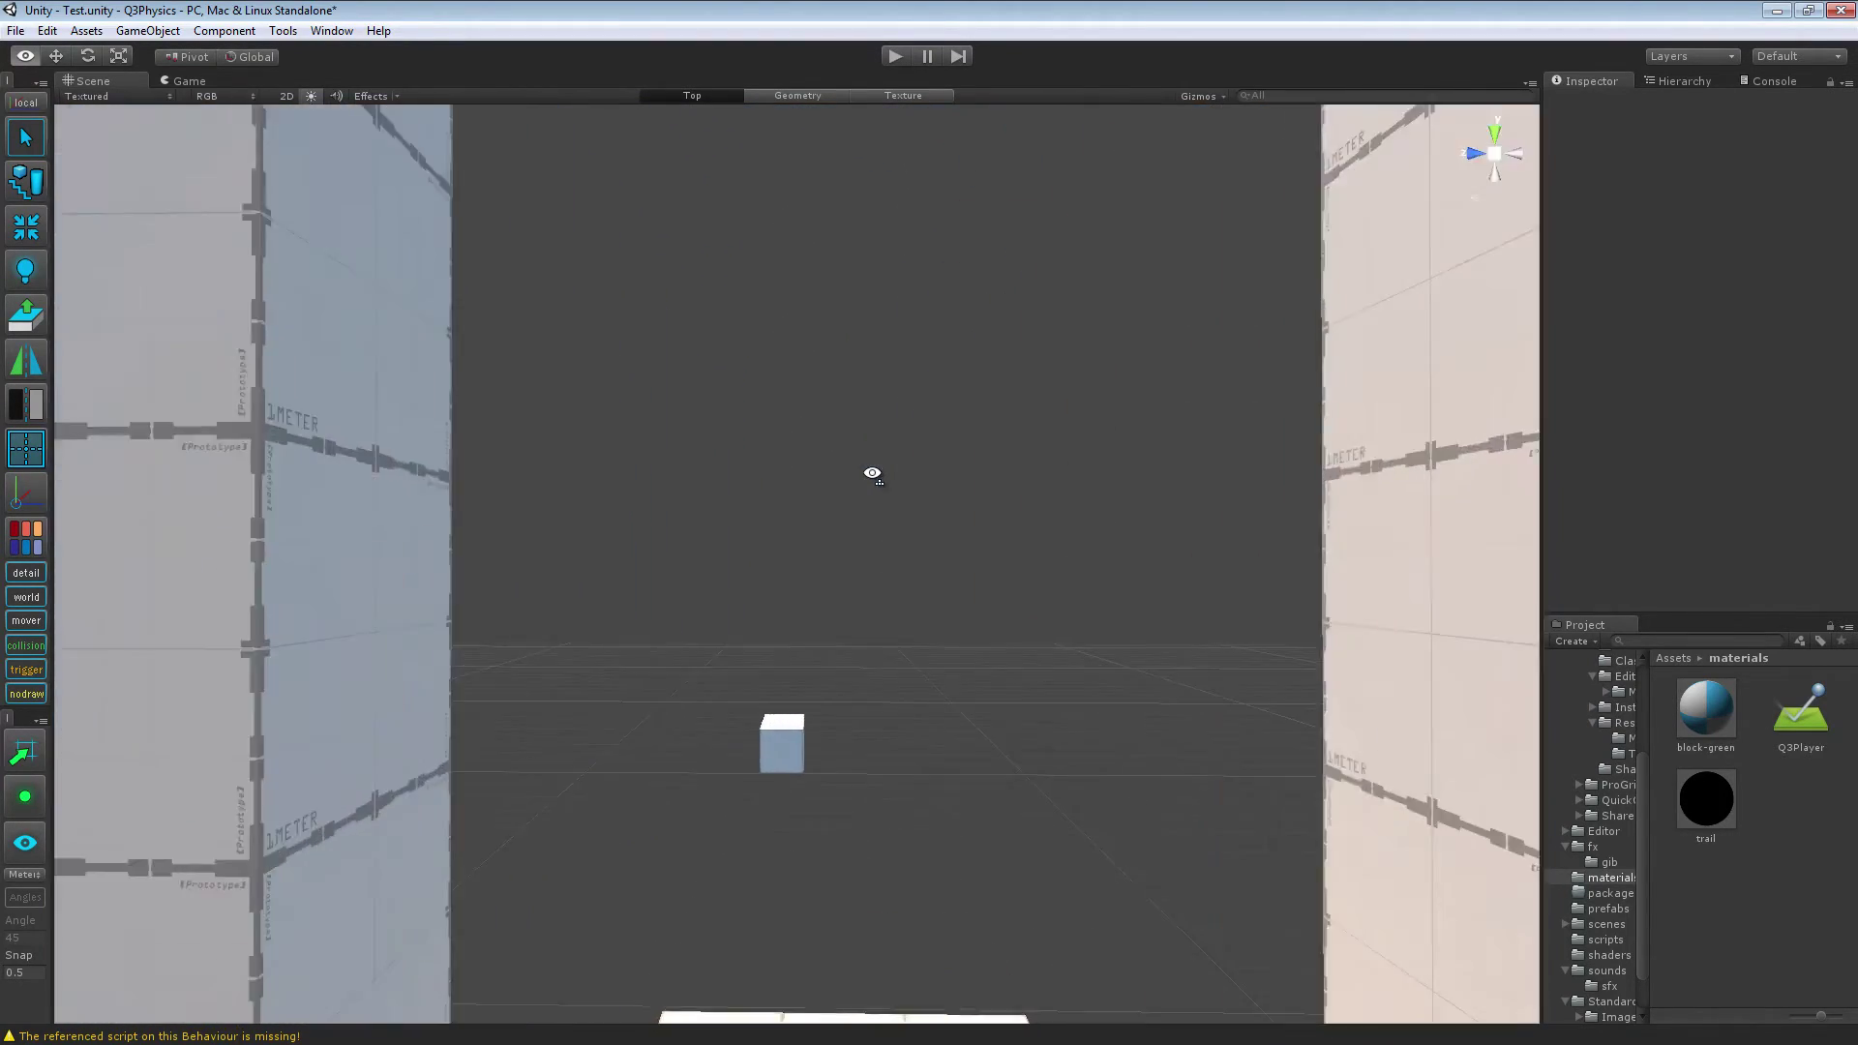